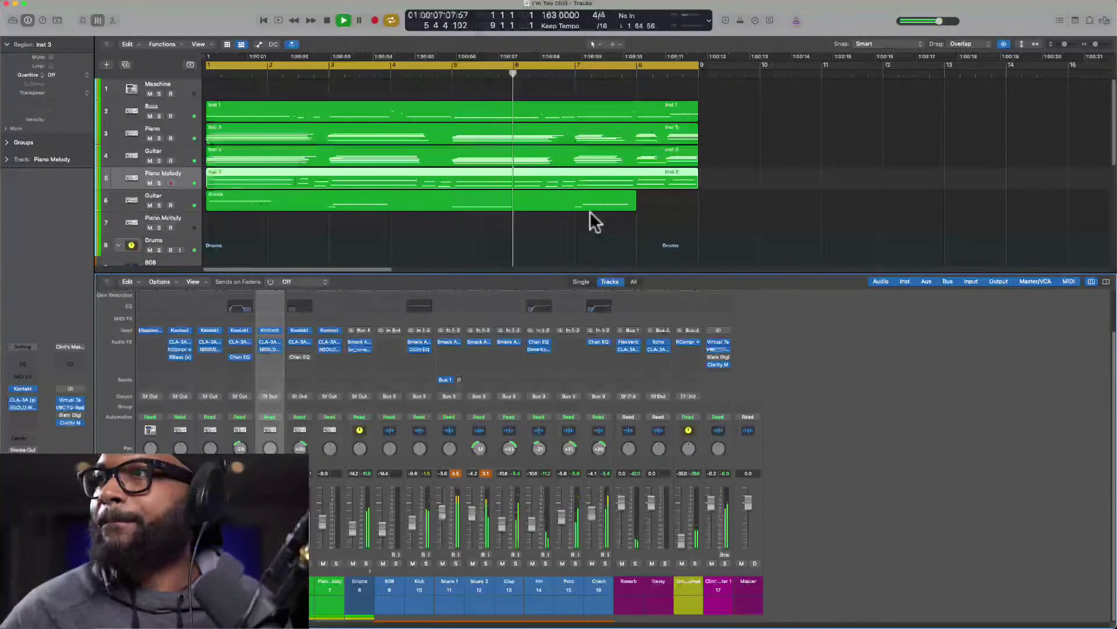
# Play the loop, clear the mixer's peak readings and slightly lower the Snare 1, Snare 2 and Clap levels.
pyautogui.click(895, 204)
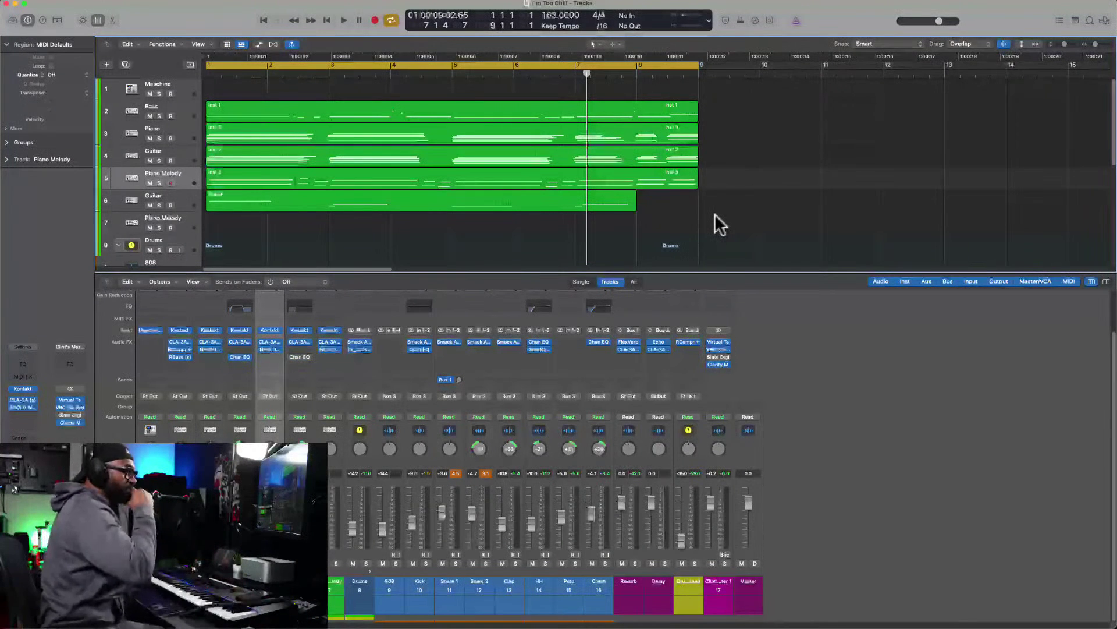
pyautogui.press('space')
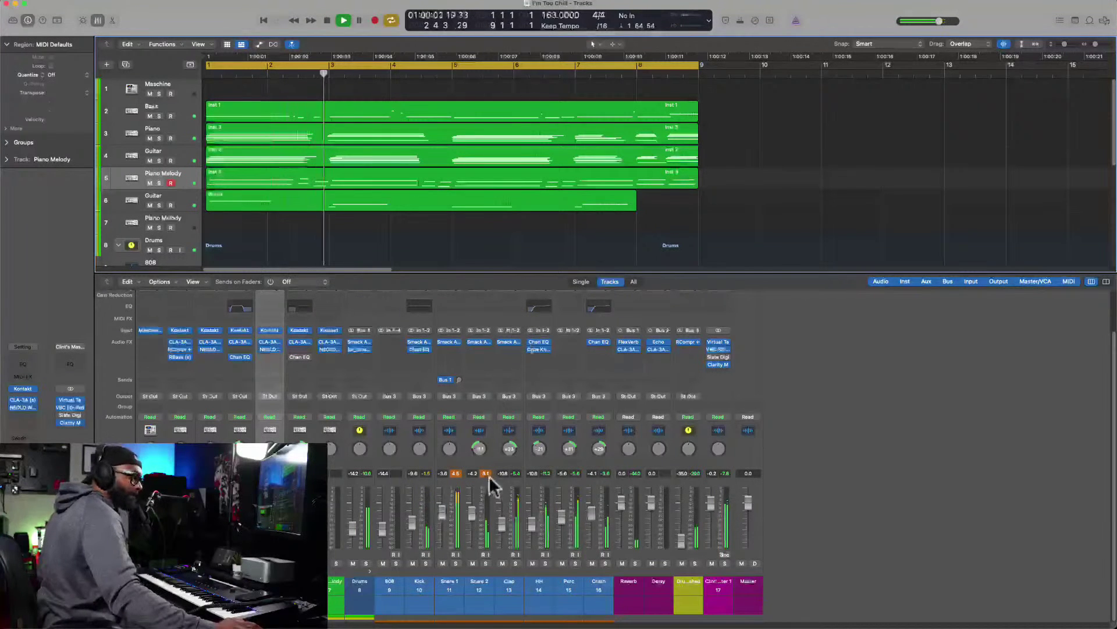
pyautogui.click(455, 473)
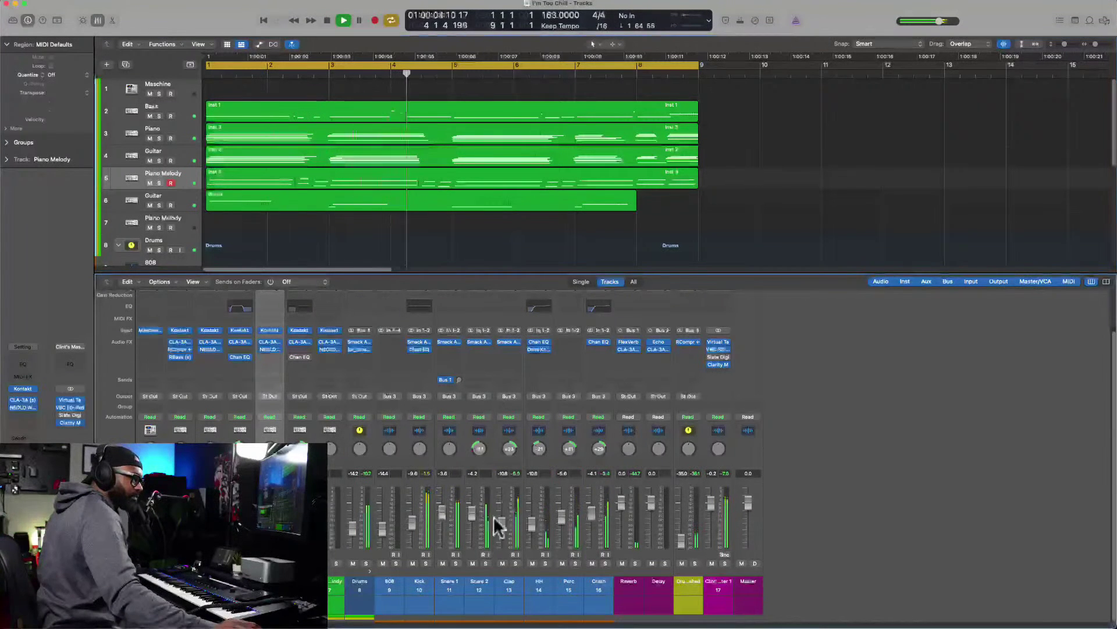
pyautogui.moveTo(444, 514); pyautogui.dragTo(500, 529)
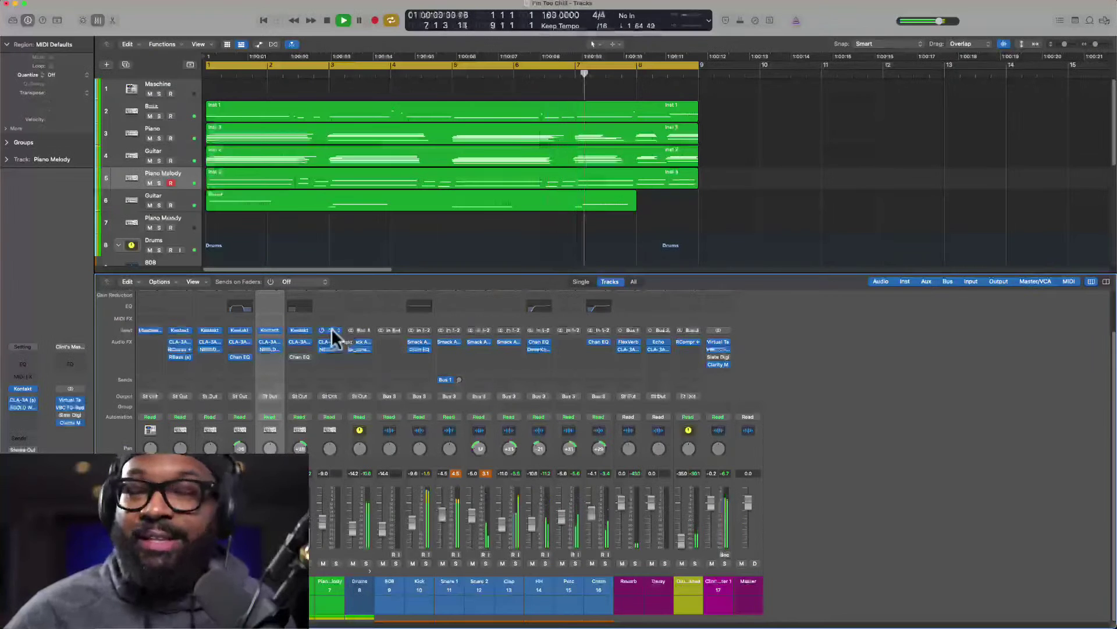
pyautogui.press('space')
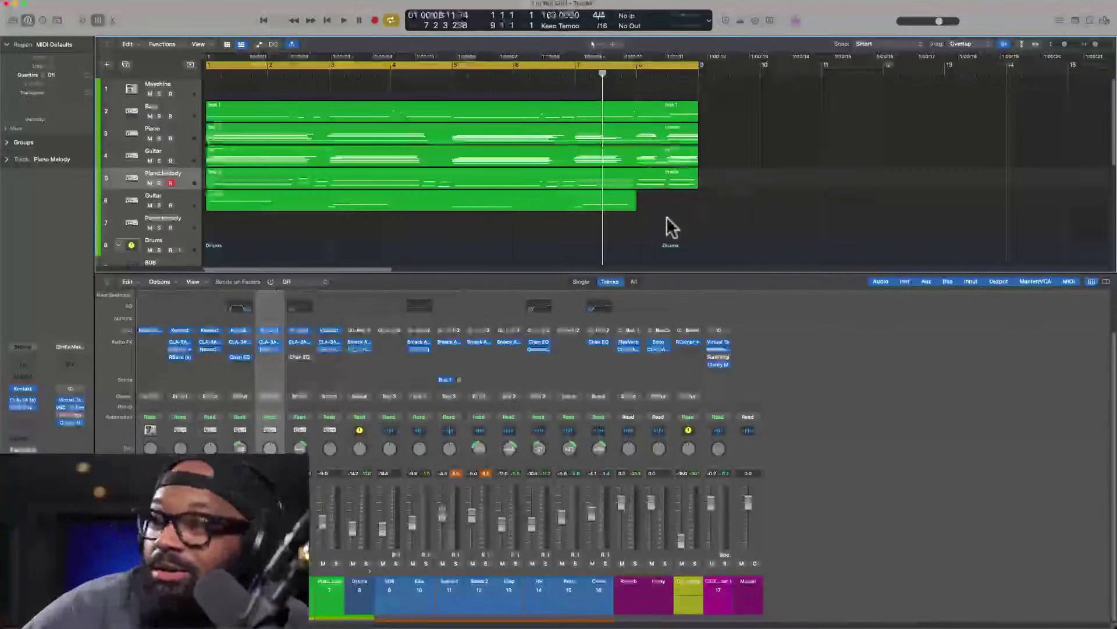
# Play the eight-bar loop from its beginning to check the mix.
pyautogui.moveTo(719, 99); pyautogui.dragTo(230, 226)
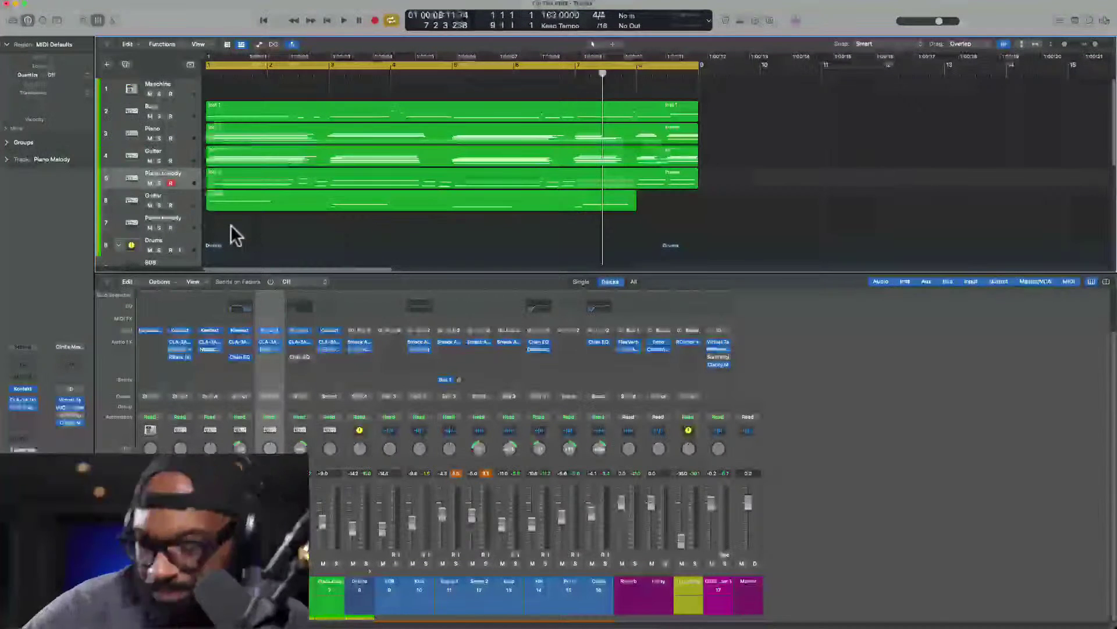
pyautogui.press('Return')
pyautogui.press('space')
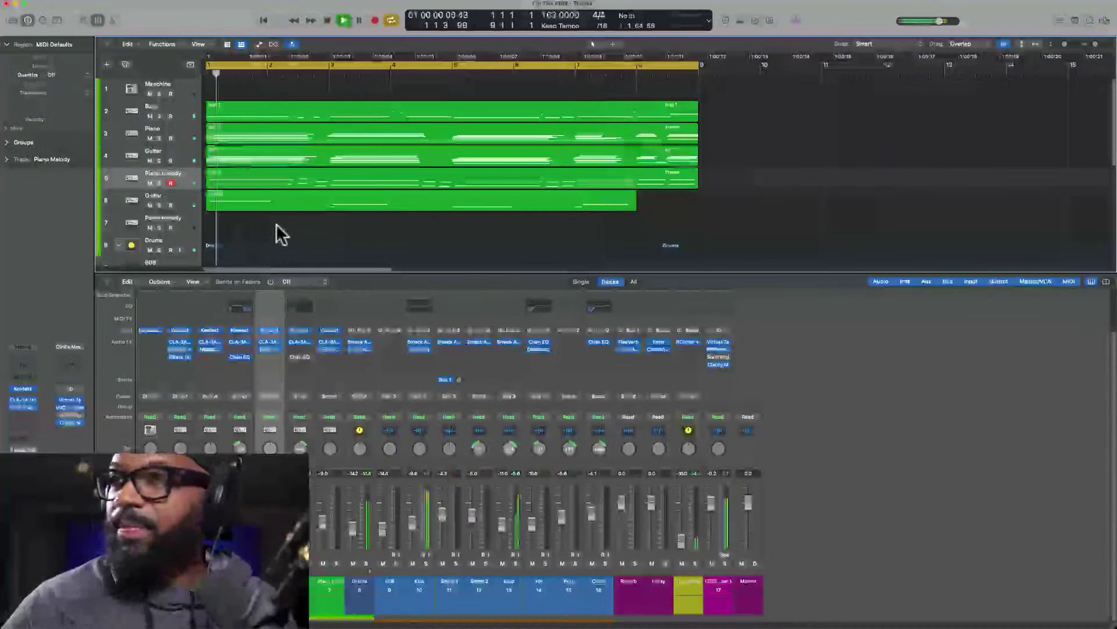
pyautogui.press('space')
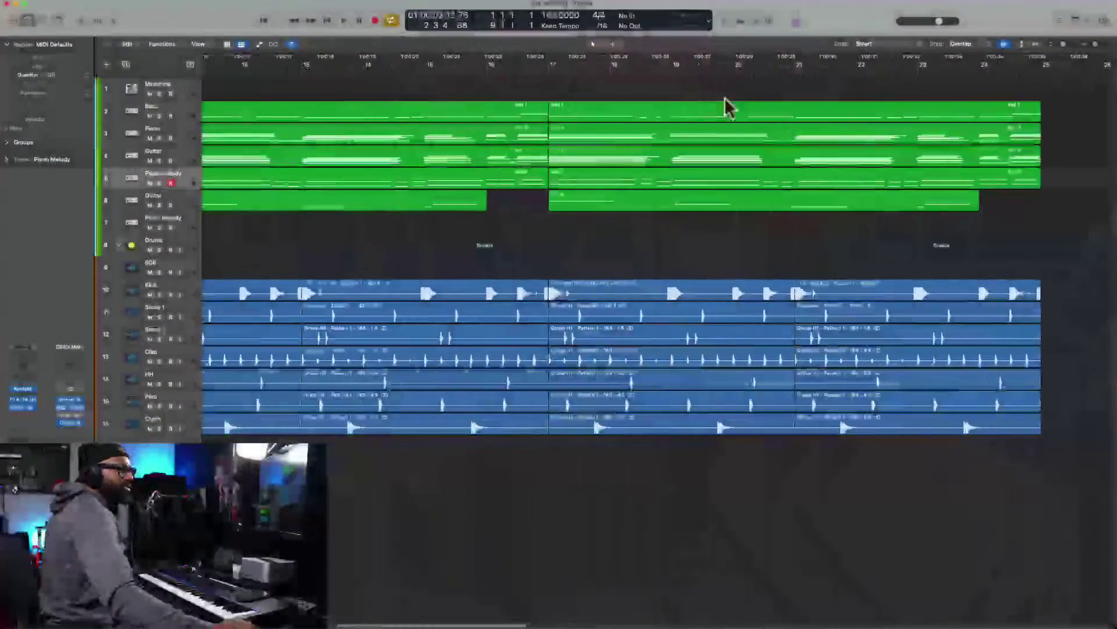
# Turn off the cycle range covering bars 1 to 9.
pyautogui.hscroll(5, 725, 98)
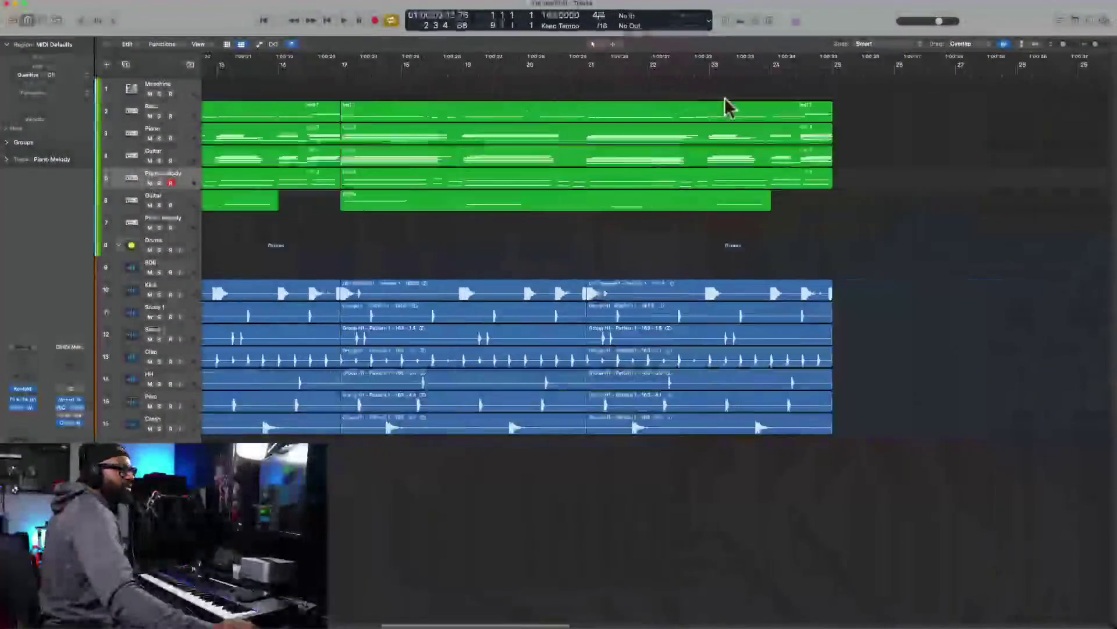
pyautogui.hscroll(-15, 536, 99)
pyautogui.hscroll(6, 536, 99)
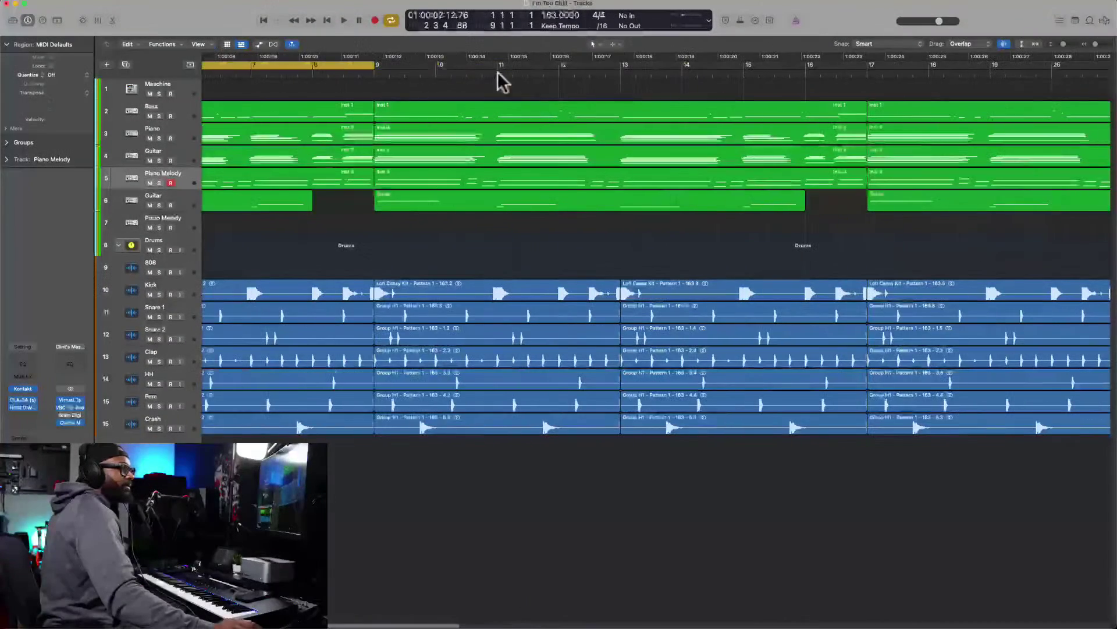
pyautogui.click(357, 64)
# Copy all instrument and drum regions from bars 17–25 to start at bar 25, extending the arrangement to bar 33.
pyautogui.hscroll(3, 459, 81)
pyautogui.hscroll(8, 431, 90)
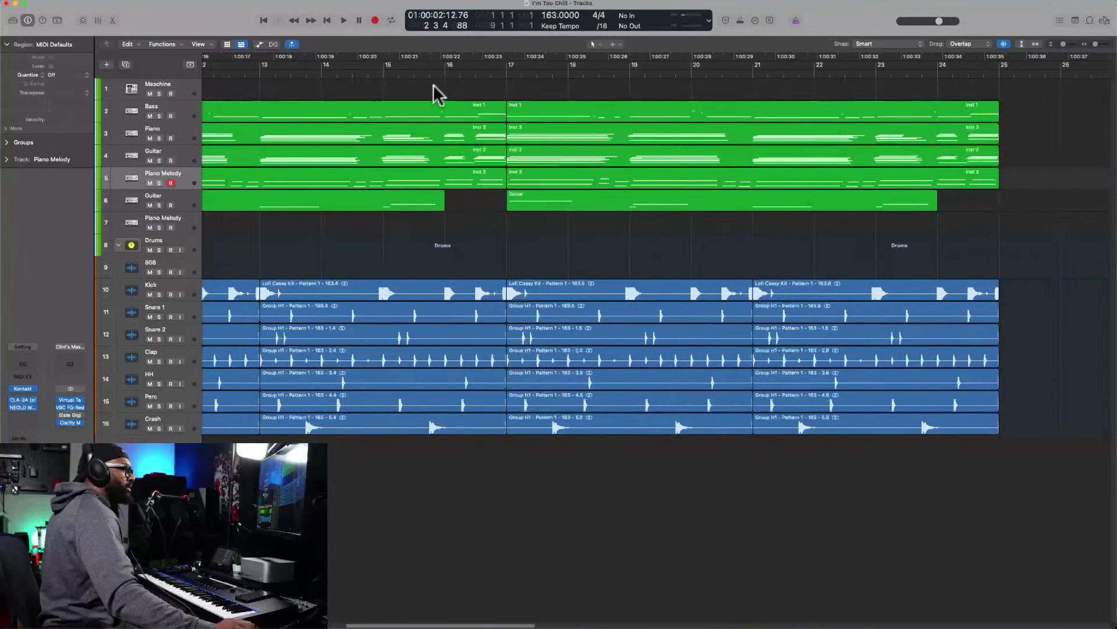
pyautogui.hscroll(-3, 356, 99)
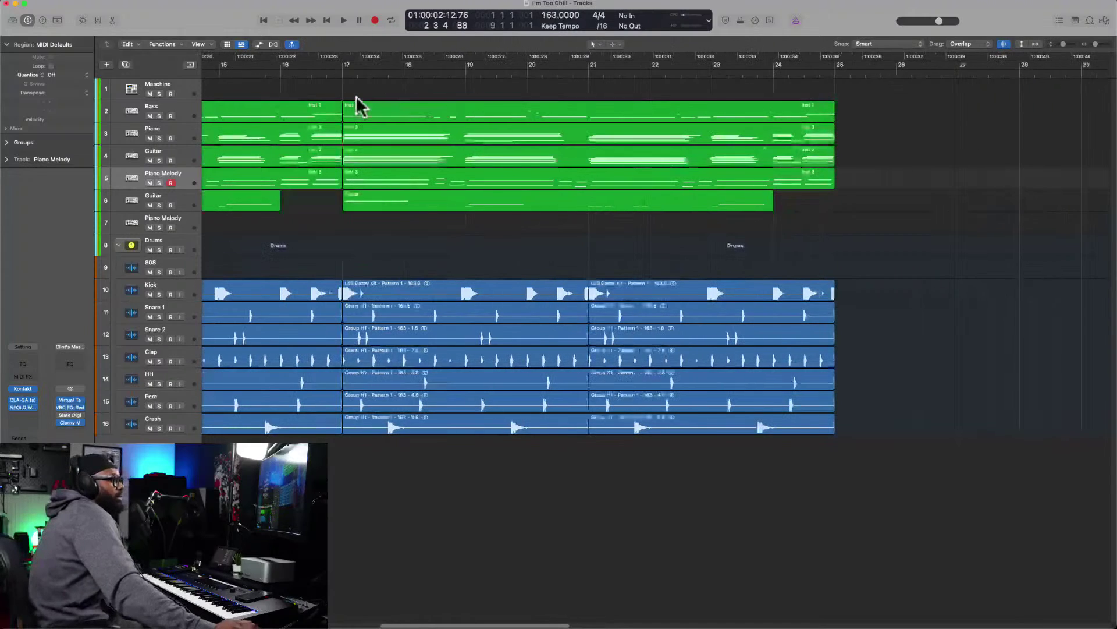
pyautogui.moveTo(400, 92); pyautogui.dragTo(759, 419)
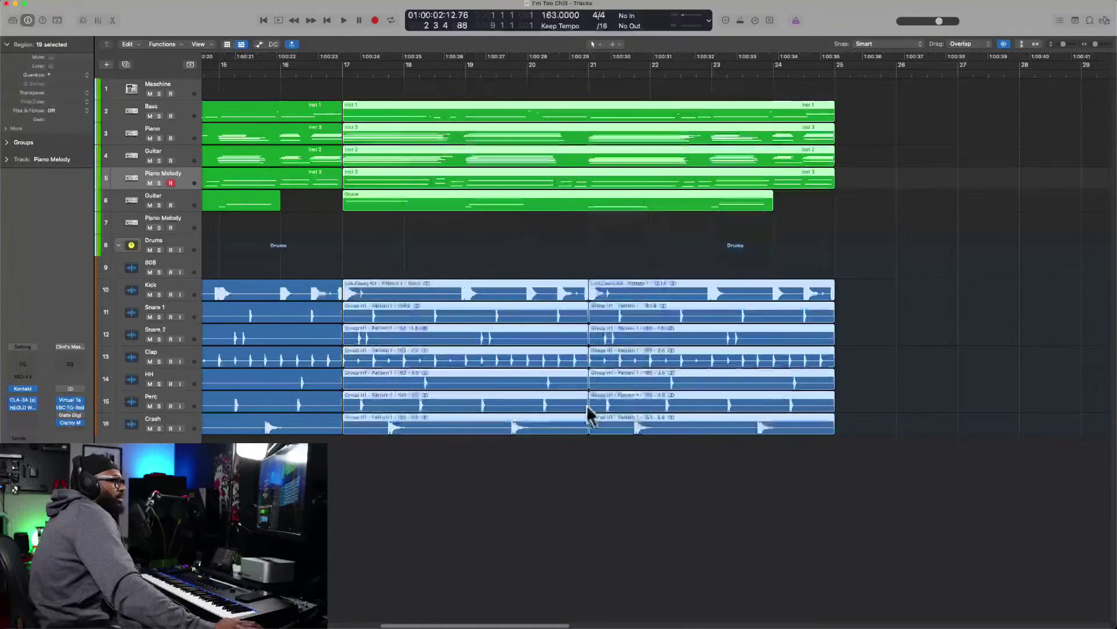
pyautogui.moveTo(453, 414); pyautogui.dragTo(993, 397)
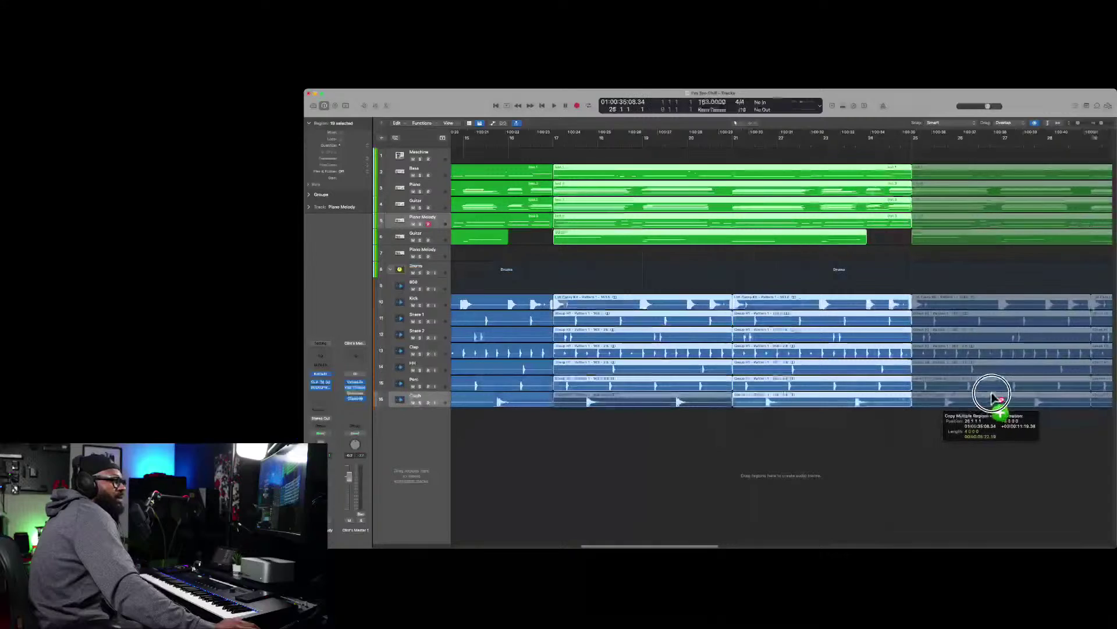
pyautogui.hscroll(5, 920, 377)
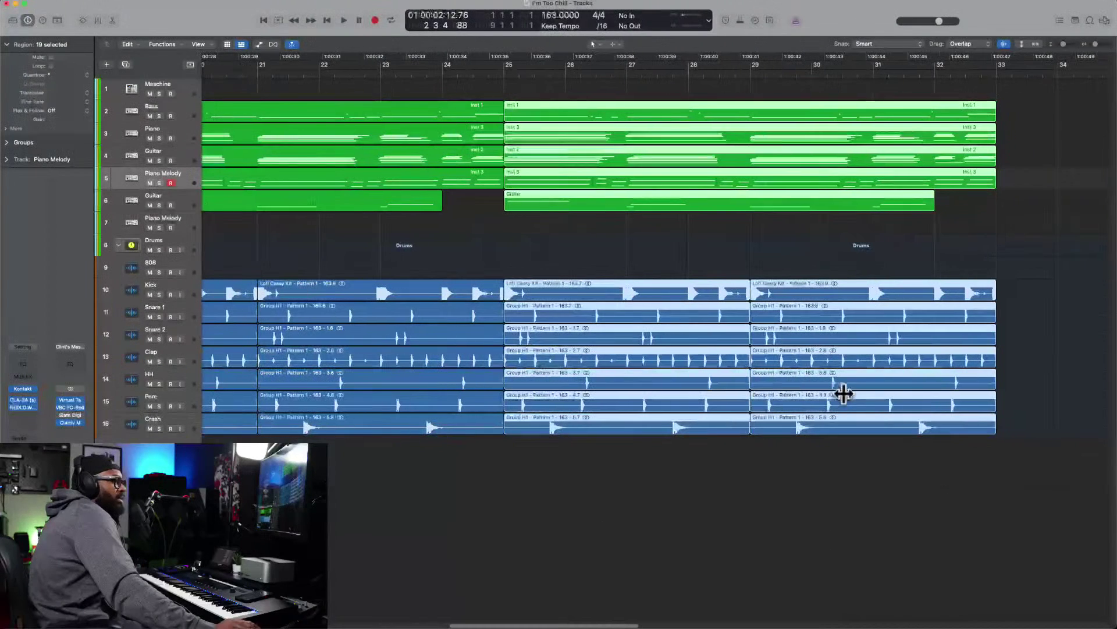
pyautogui.click(1060, 188)
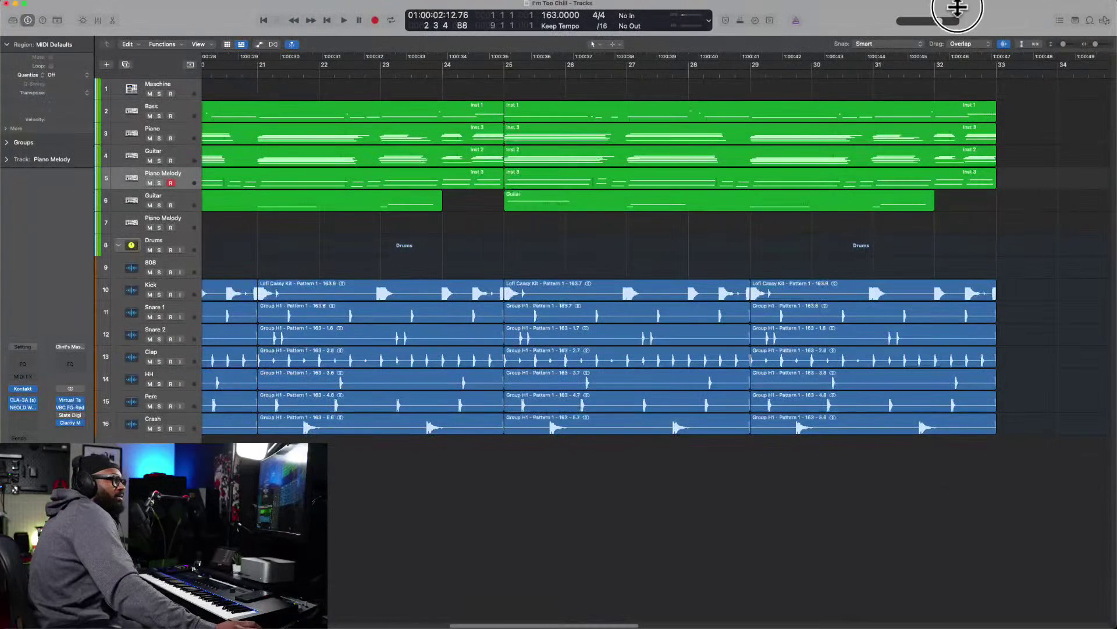
pyautogui.moveTo(1096, 43); pyautogui.dragTo(1093, 44)
pyautogui.press('super+r')
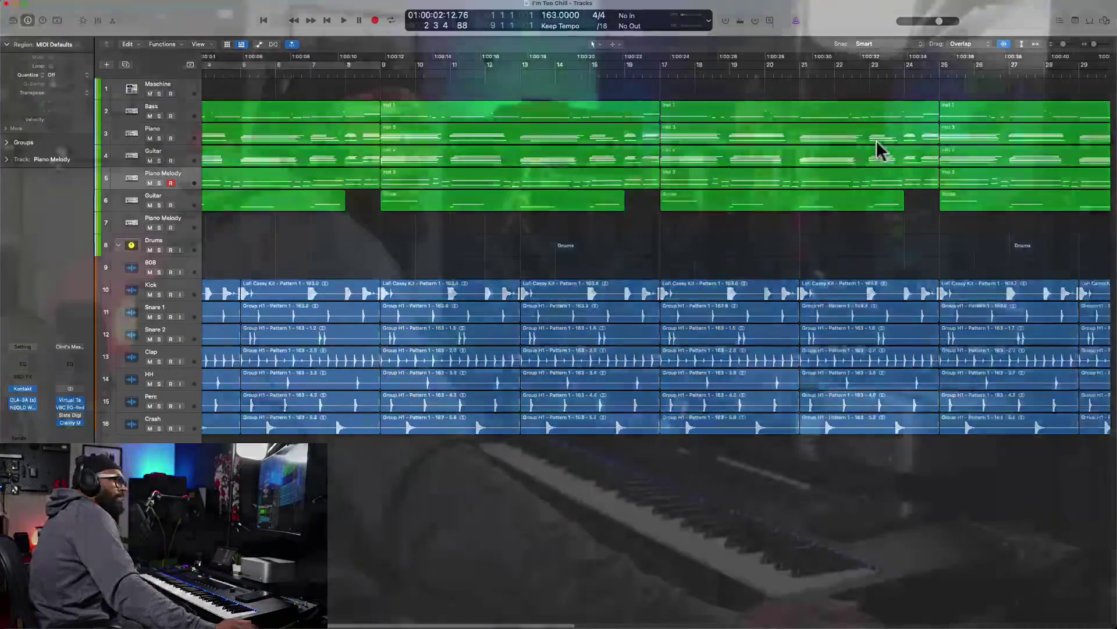
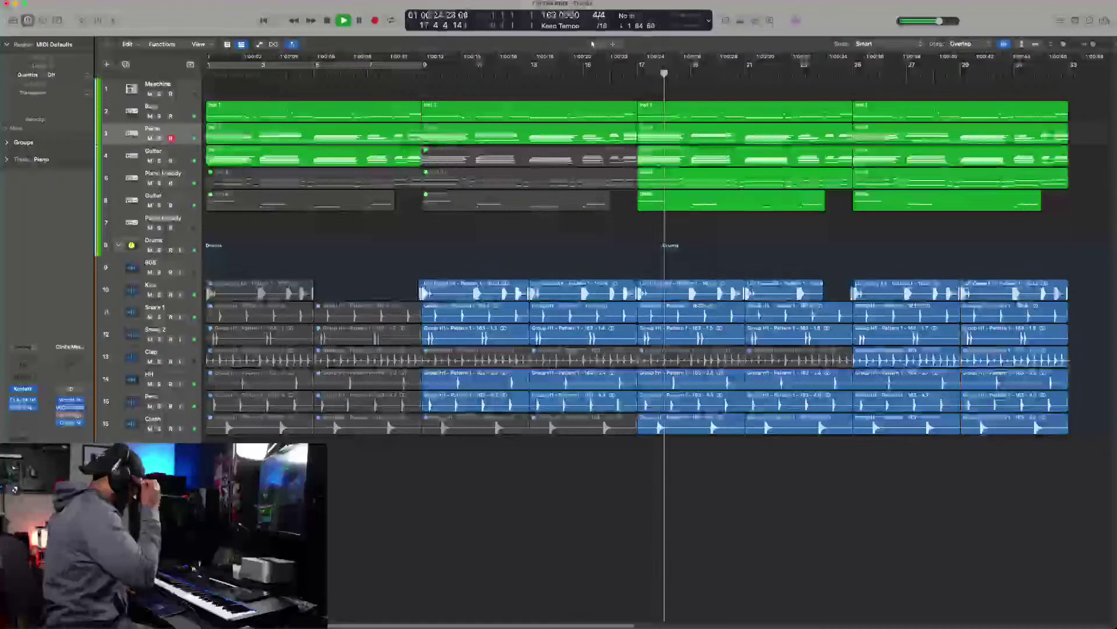
# Stop playback and play the arrangement again from bar 1.
pyautogui.press('space')
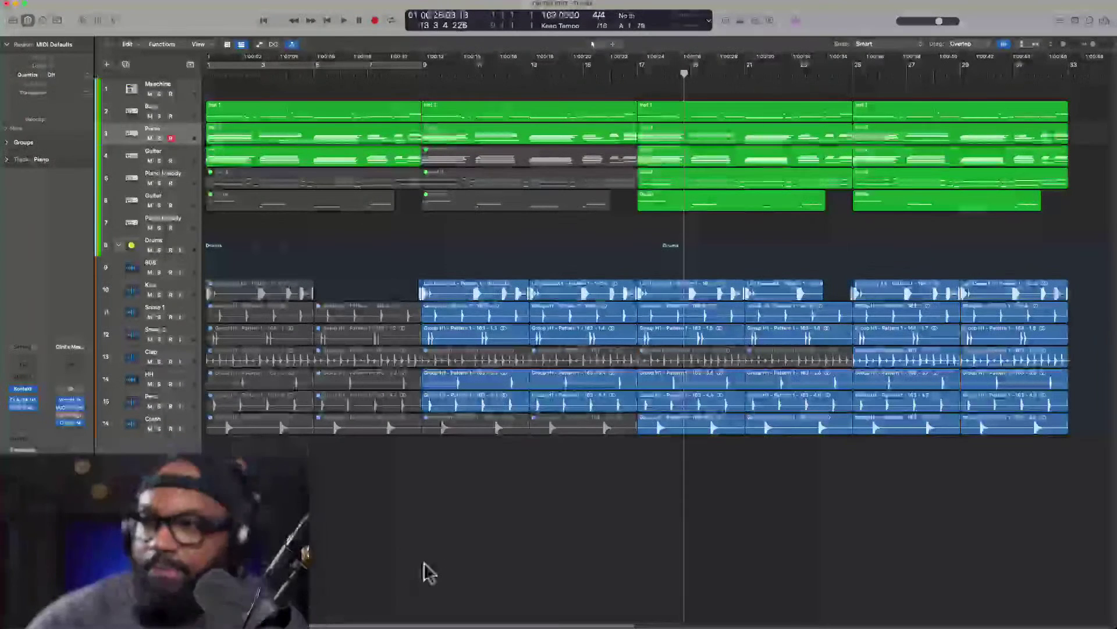
pyautogui.press('space')
pyautogui.press('space')
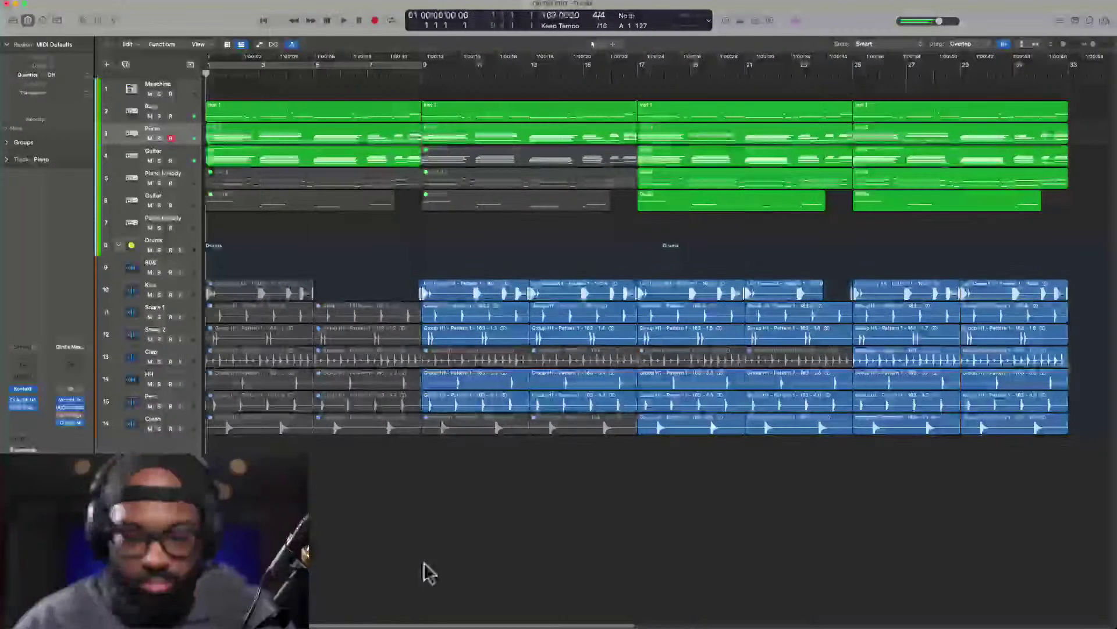
pyautogui.press('space')
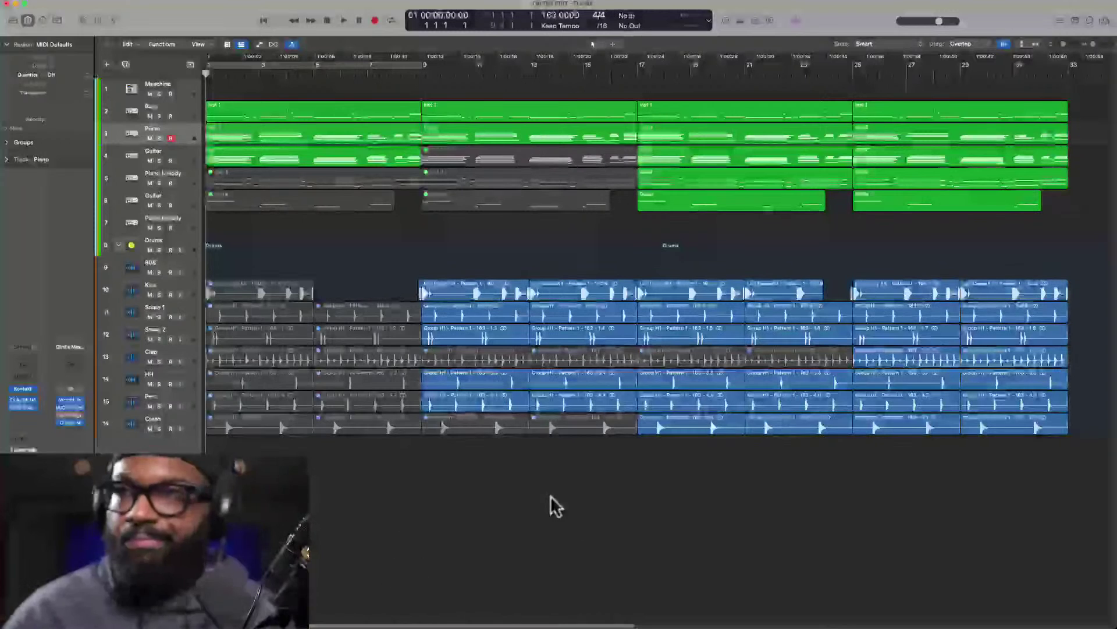
pyautogui.press('space')
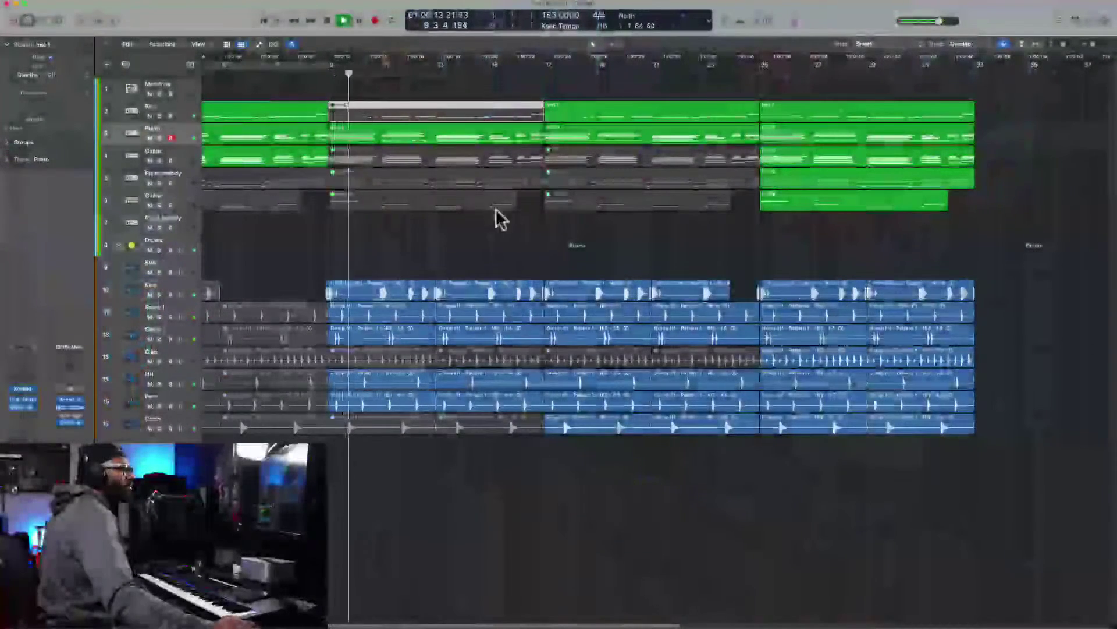
# Unmute the Bass region that starts at bar 9.
pyautogui.click(507, 224)
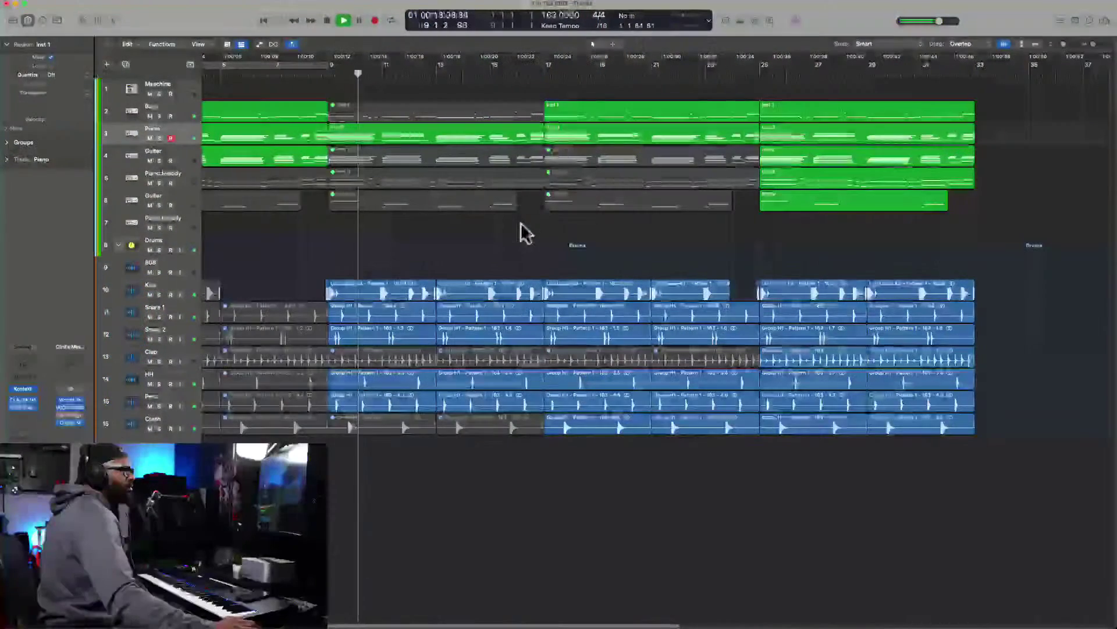
pyautogui.click(369, 115)
pyautogui.hotkey('ctrl', 'm')
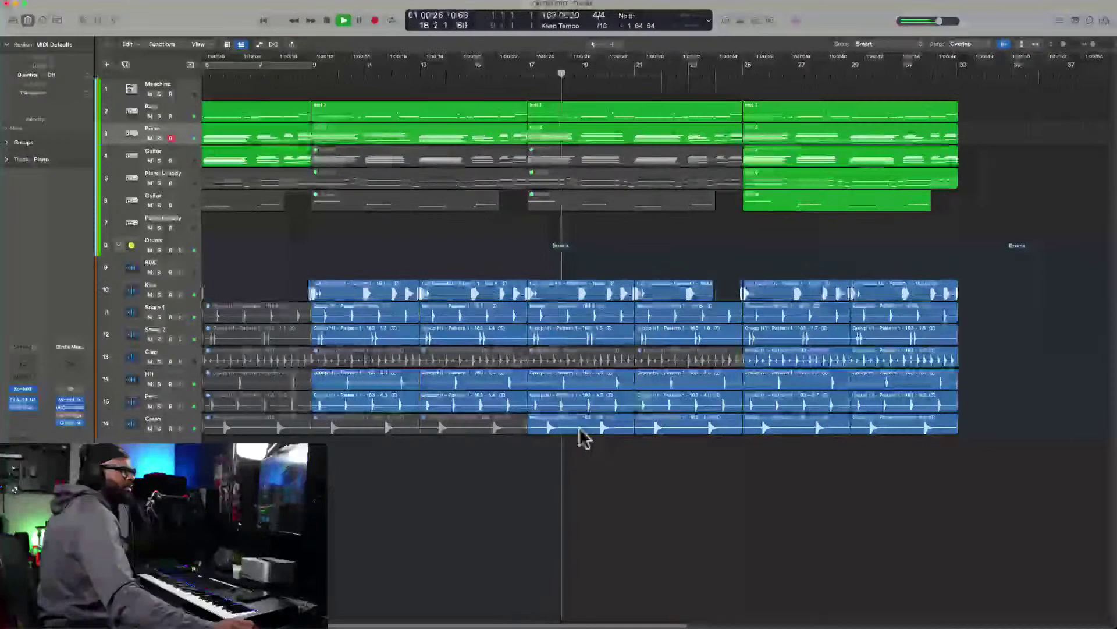
# Listen through the arrangement to its end at bar 33, following the muted and active regions of each section.
pyautogui.hscroll(6, 579, 429)
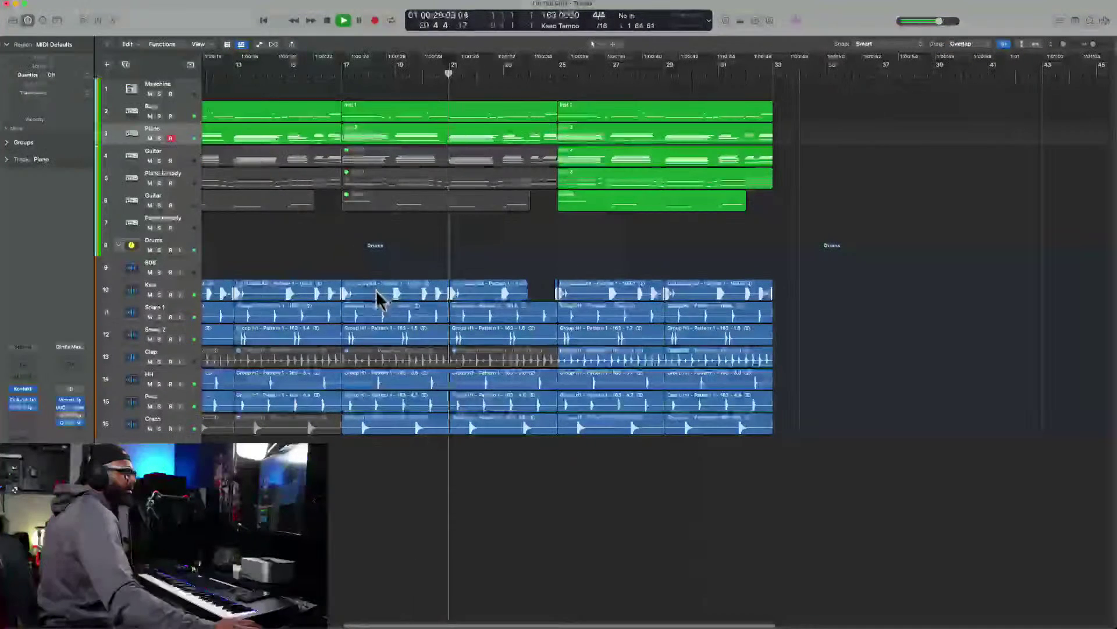
pyautogui.hscroll(3, 534, 222)
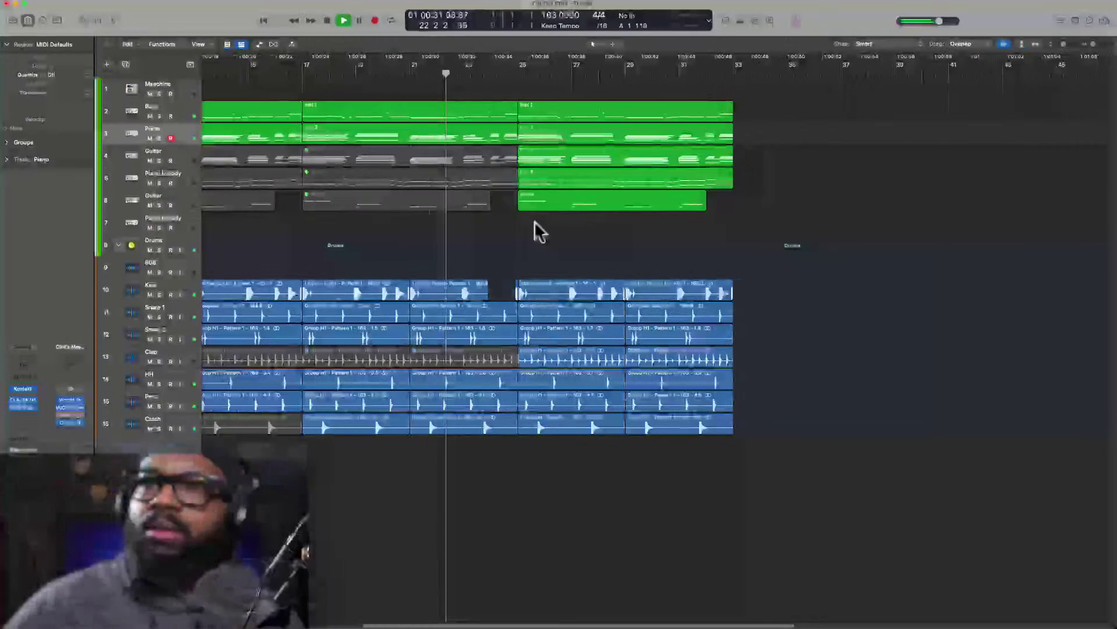
pyautogui.hscroll(3, 535, 221)
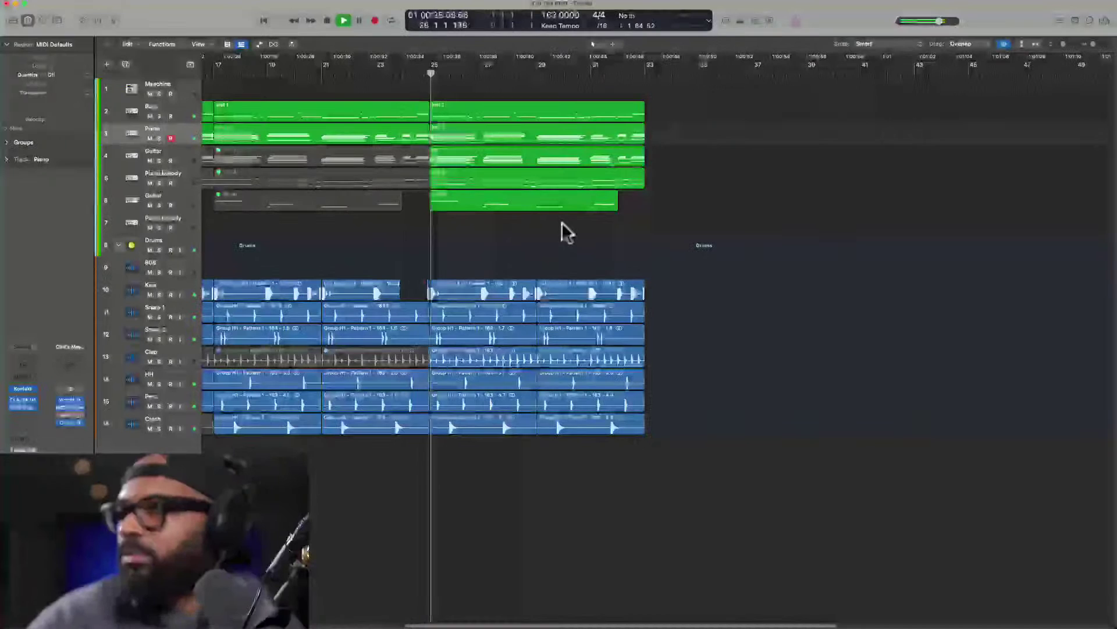
pyautogui.hscroll(3, 656, 204)
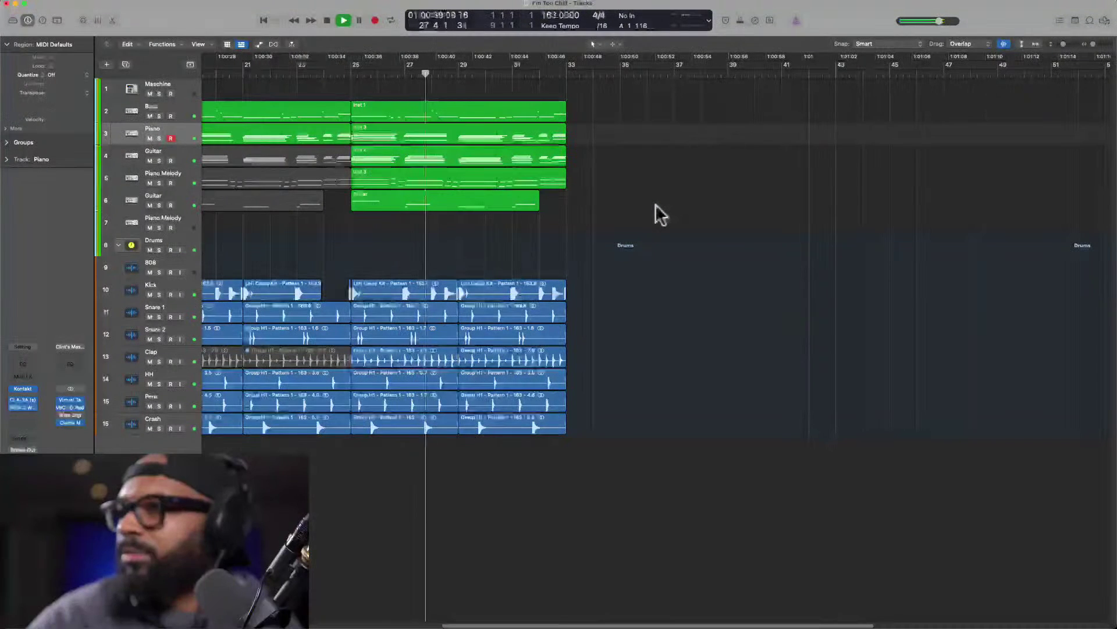
pyautogui.hscroll(-10, 656, 205)
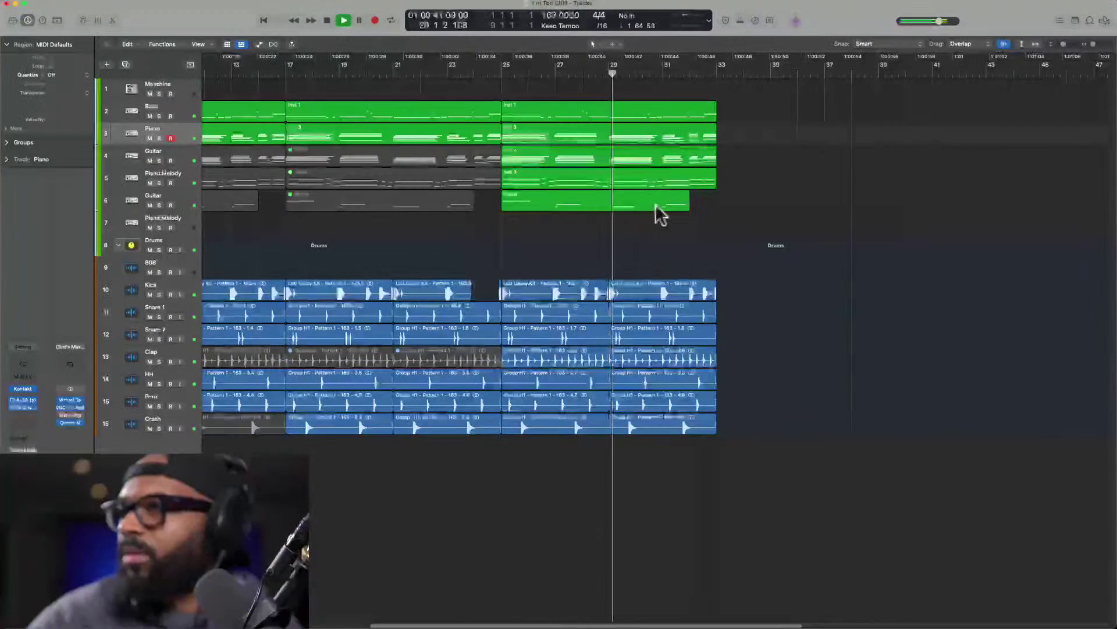
pyautogui.hscroll(9, 656, 203)
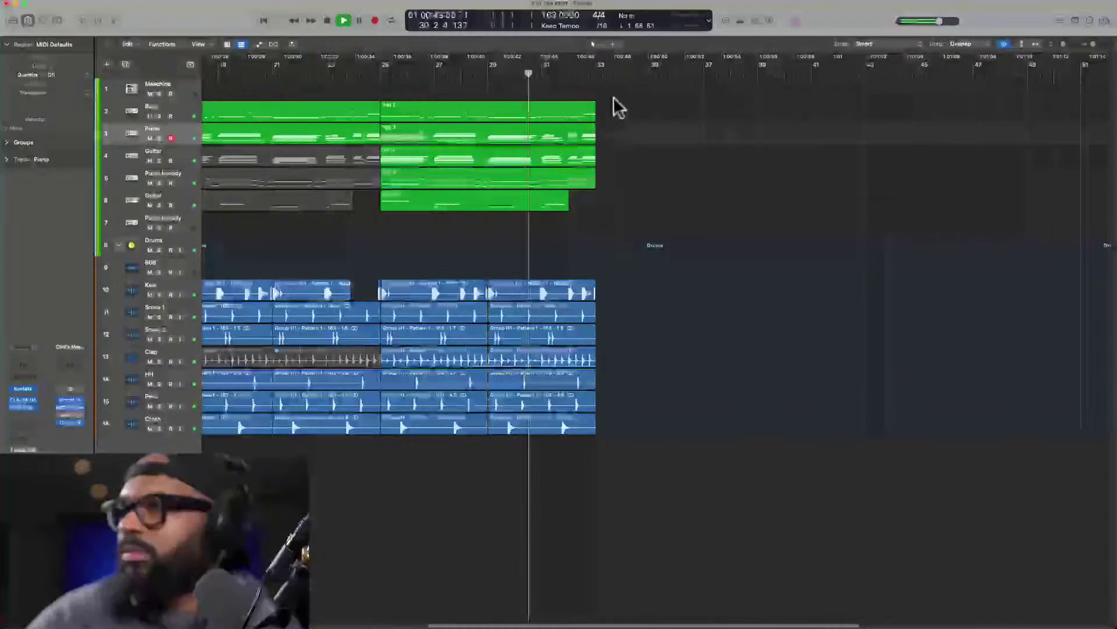
pyautogui.hscroll(3, 680, 111)
pyautogui.hscroll(3, 686, 109)
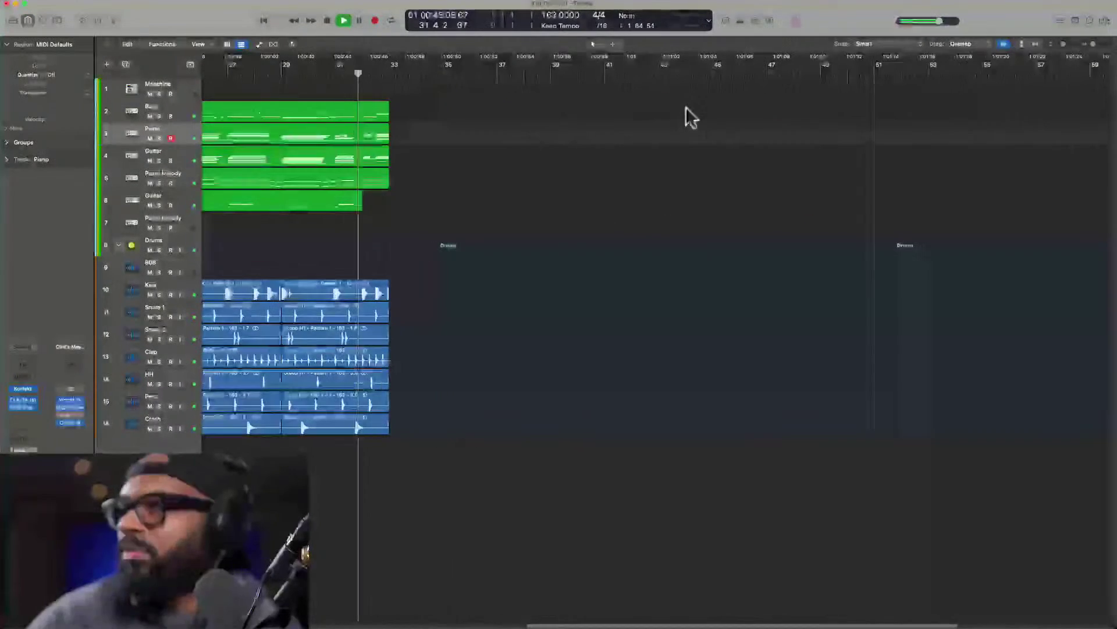
pyautogui.hscroll(-10, 686, 109)
pyautogui.hscroll(-4, 685, 106)
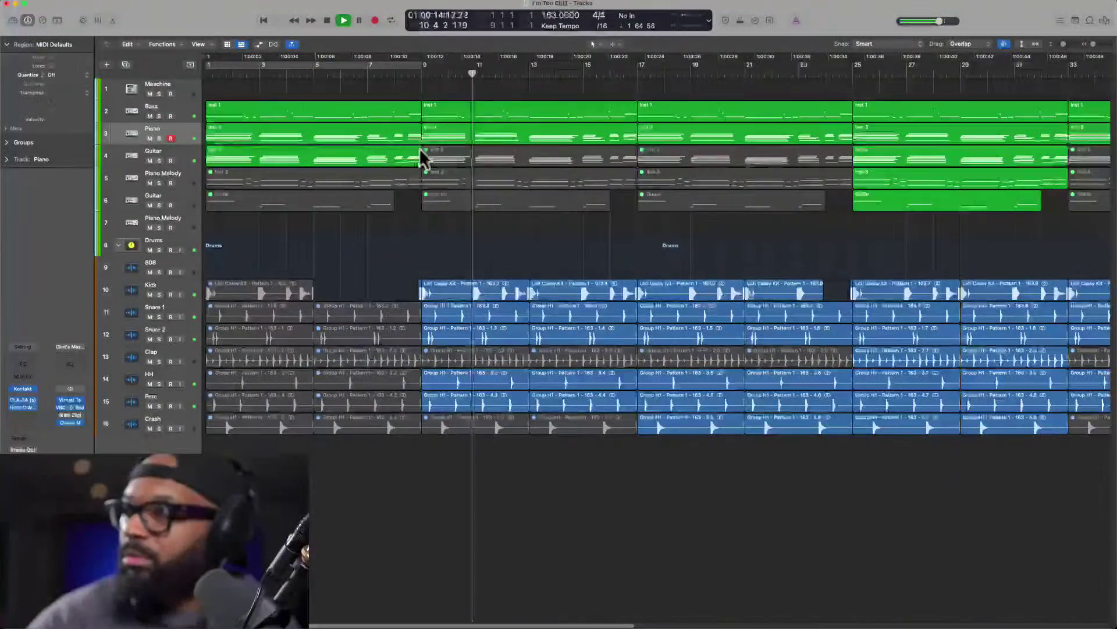
# Restart playback near bar 9 and delete the Piano regions spanning bars 9–17 and 17–25.
pyautogui.click(417, 72)
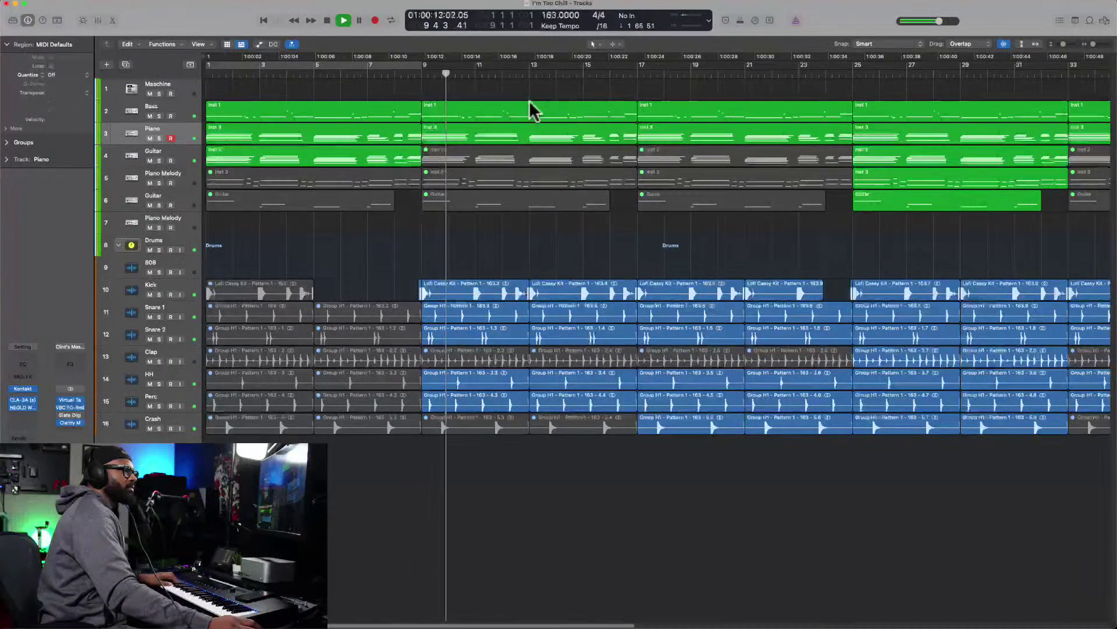
pyautogui.click(504, 136)
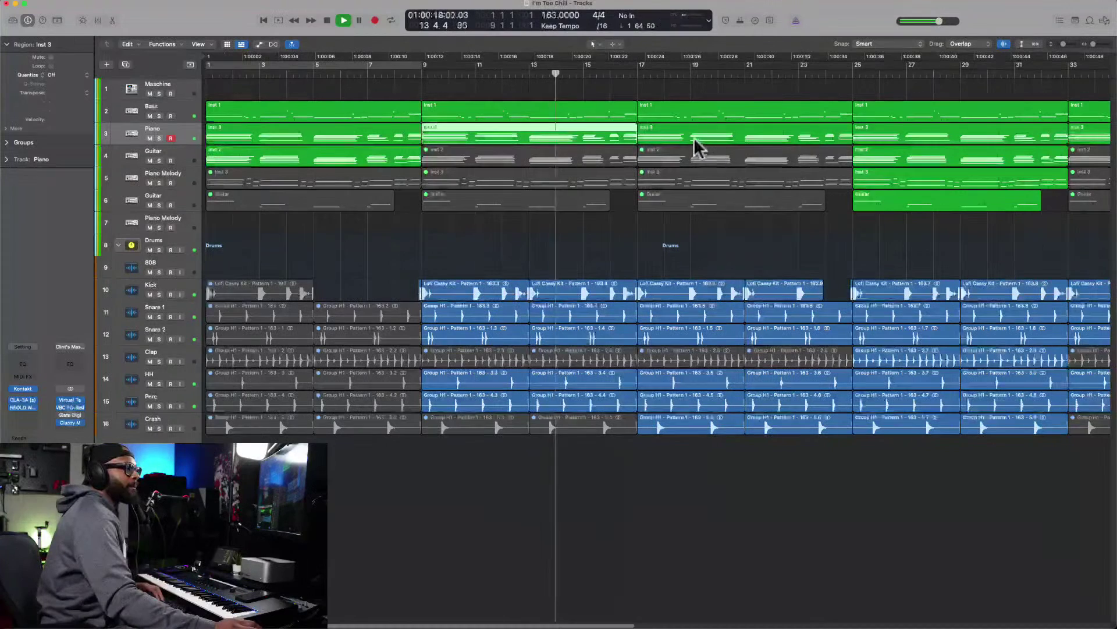
pyautogui.press('Delete')
pyautogui.click(673, 133)
pyautogui.press('Delete')
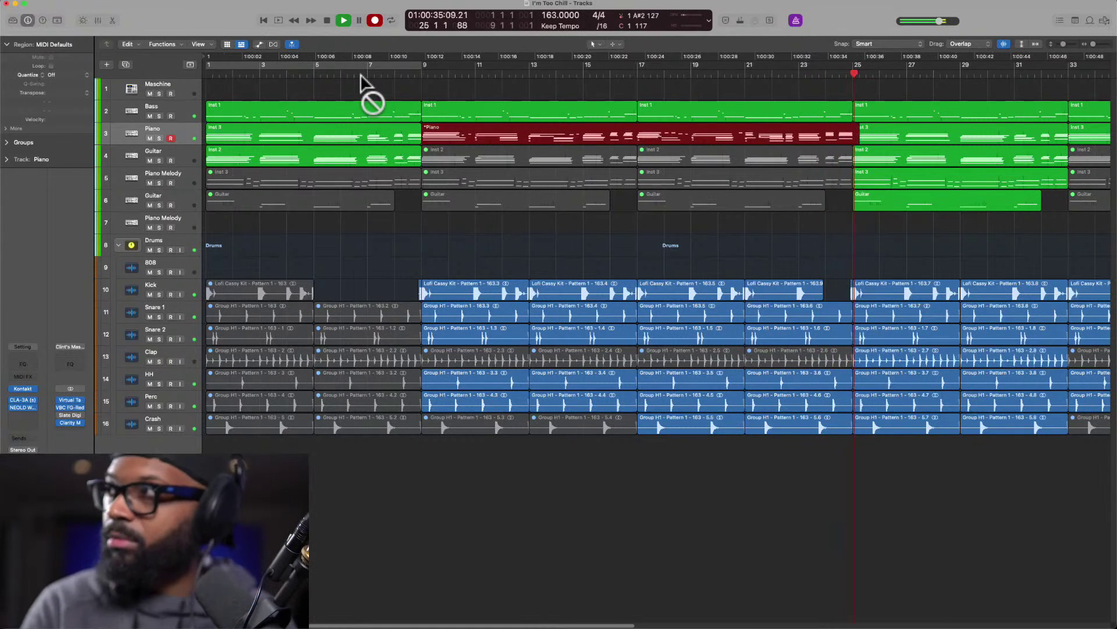
# Stop recording the verse piano, play it back and shorten the new Piano region to end at bar 25.
pyautogui.press('space')
pyautogui.press('space')
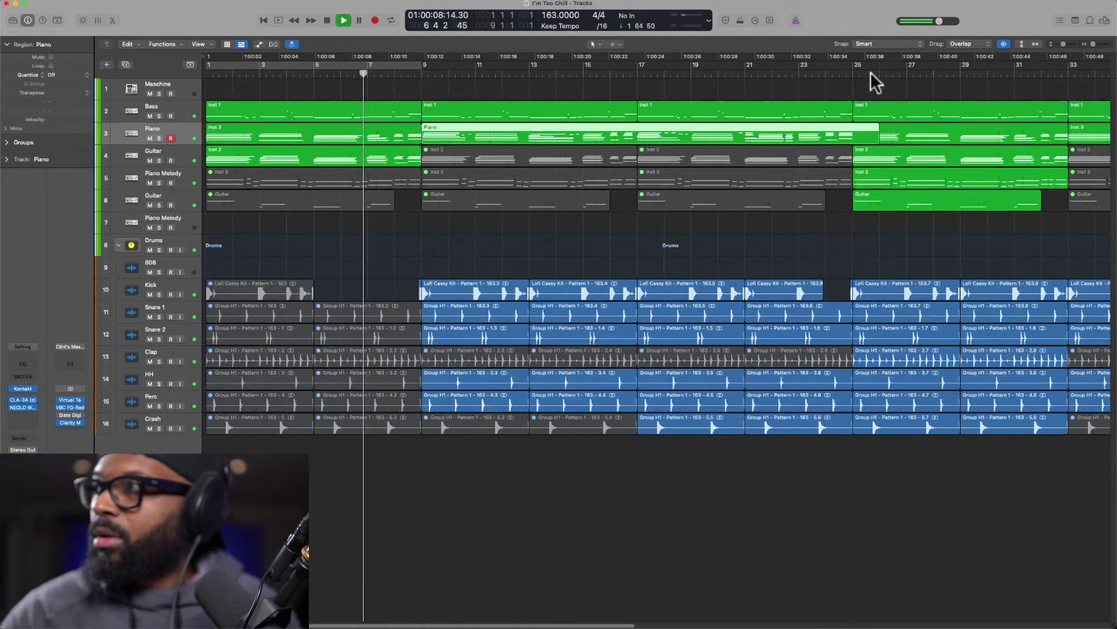
pyautogui.click(830, 92)
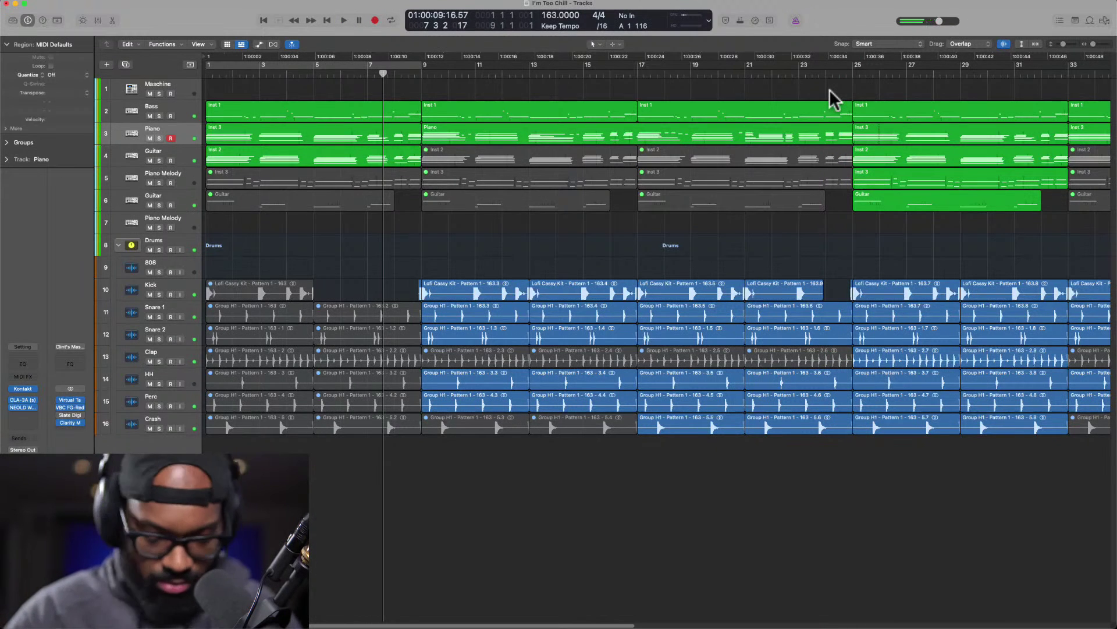
pyautogui.press('space')
pyautogui.click(833, 131)
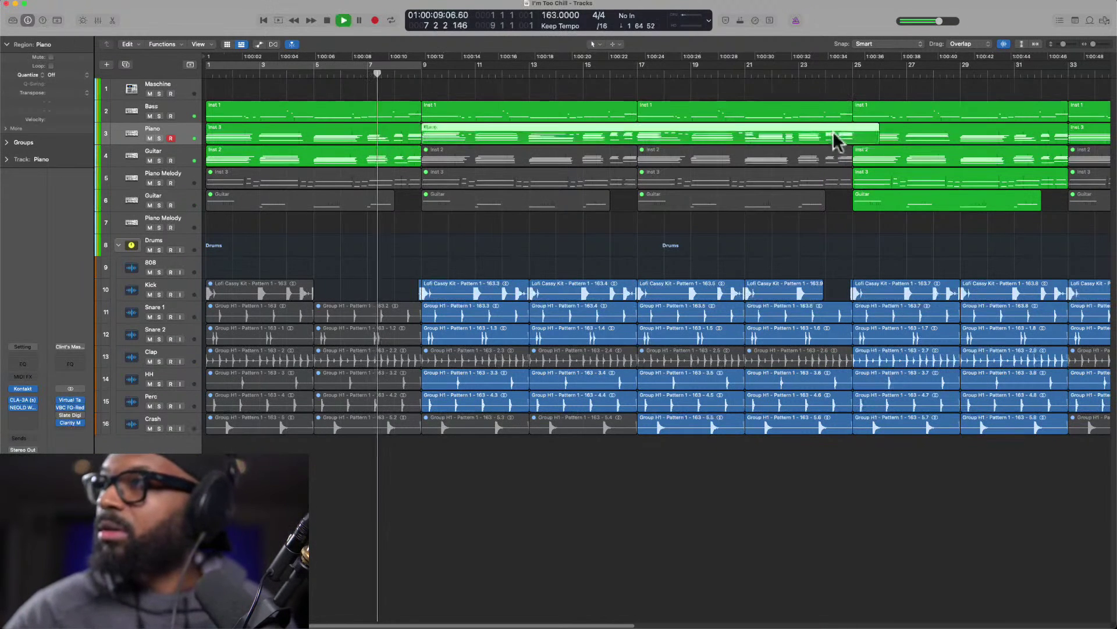
pyautogui.moveTo(877, 142); pyautogui.dragTo(857, 110)
# Shift the opening chord of the new Piano region slightly earlier onto bar 9 and play the result.
pyautogui.click(407, 74)
pyautogui.doubleClick(446, 131)
pyautogui.moveTo(245, 382); pyautogui.dragTo(252, 469)
pyautogui.moveTo(349, 482); pyautogui.dragTo(344, 482)
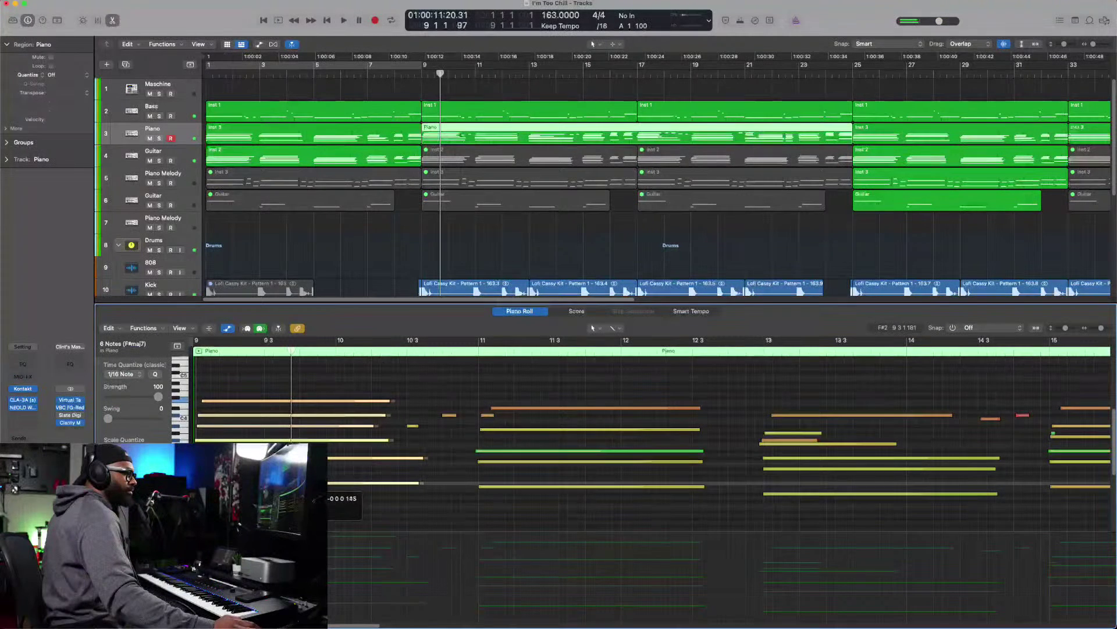
pyautogui.press('space')
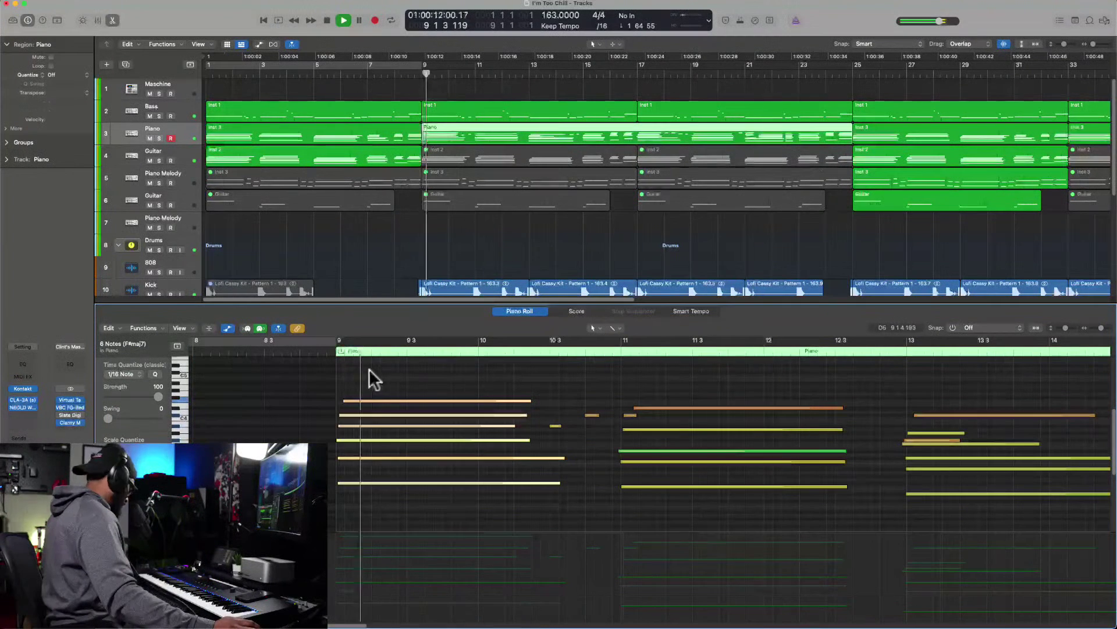
pyautogui.click(470, 382)
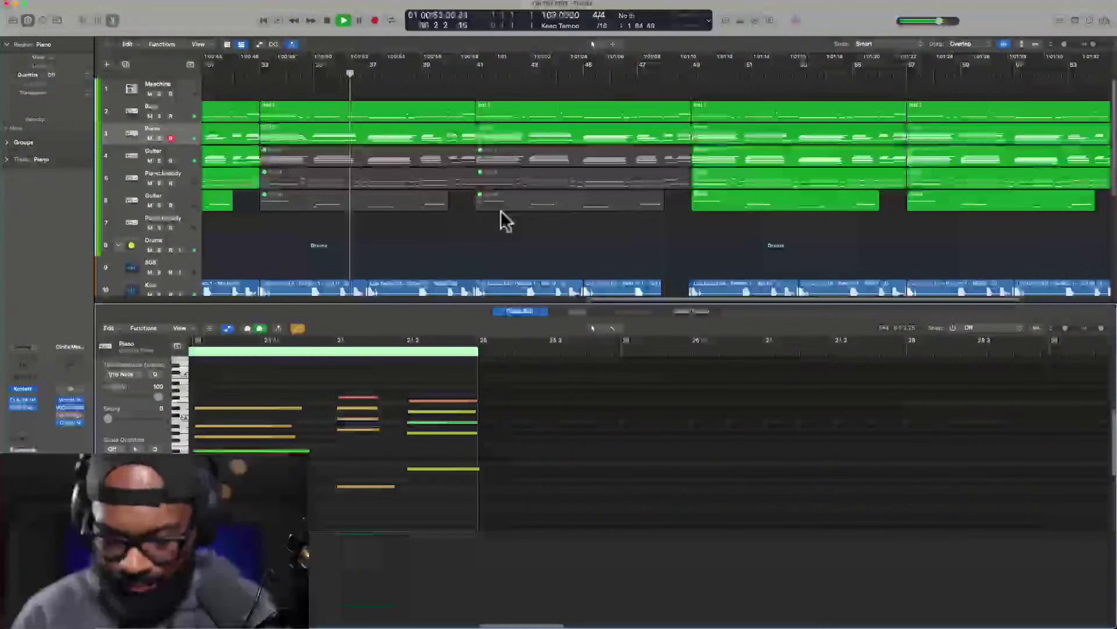
# Restart playback shortly before bar 33 with the full track list showing and mute the Snare 1 track.
pyautogui.hscroll(-5, 497, 195)
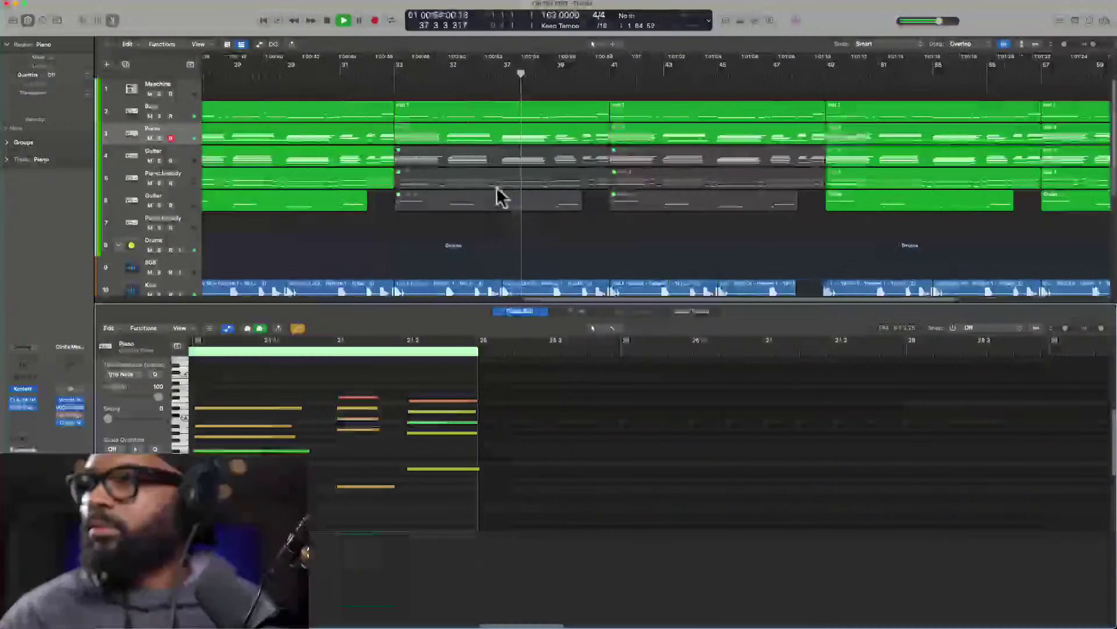
pyautogui.click(443, 75)
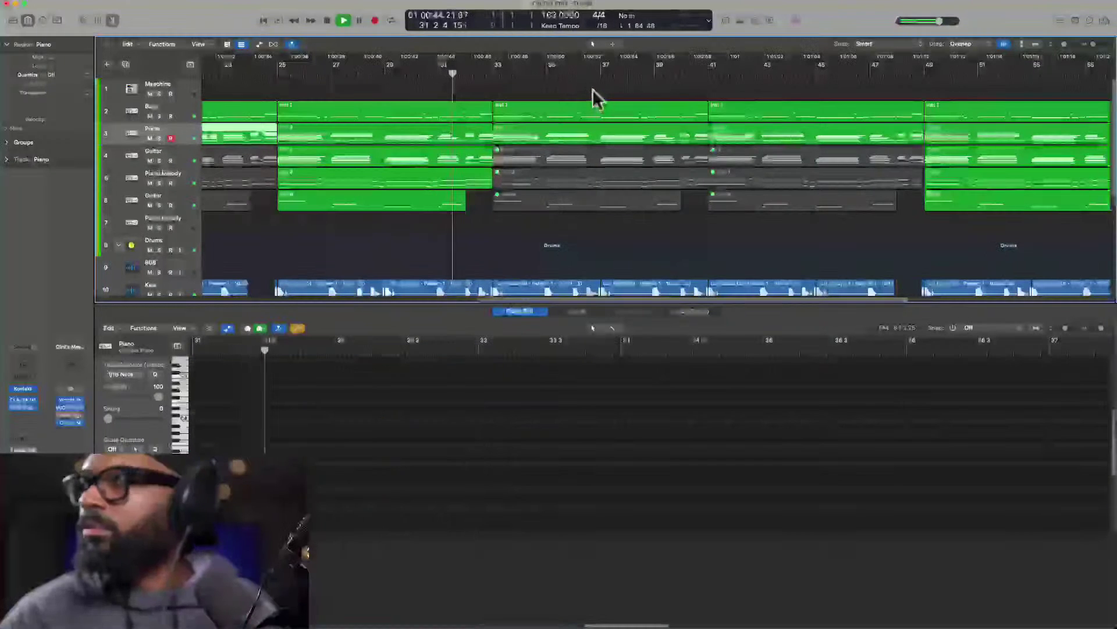
pyautogui.press('x')
pyautogui.press('x')
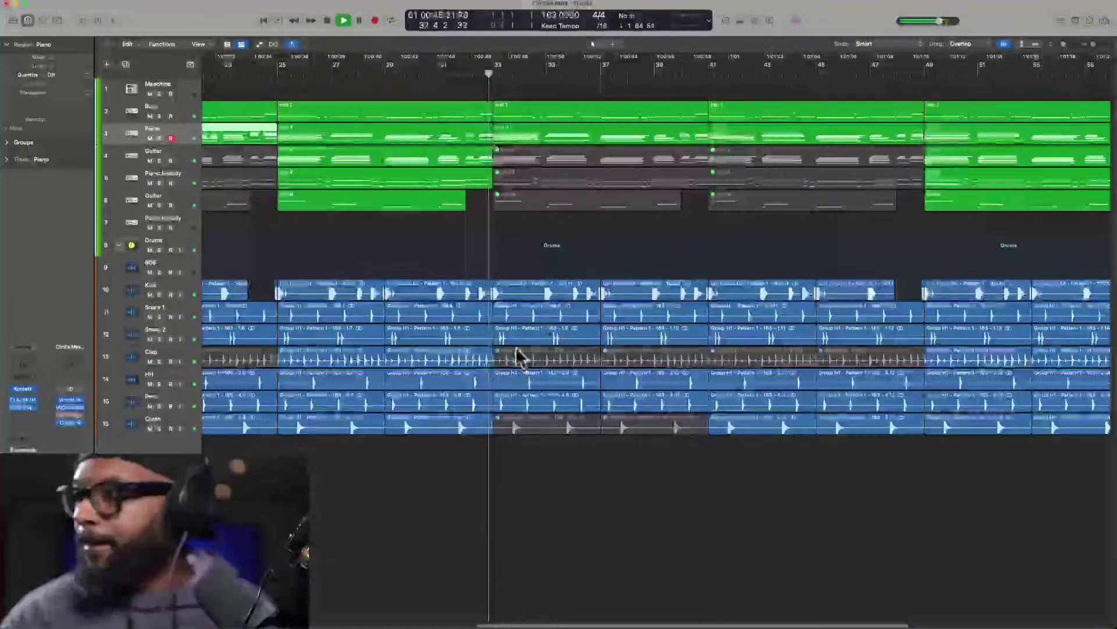
pyautogui.click(150, 316)
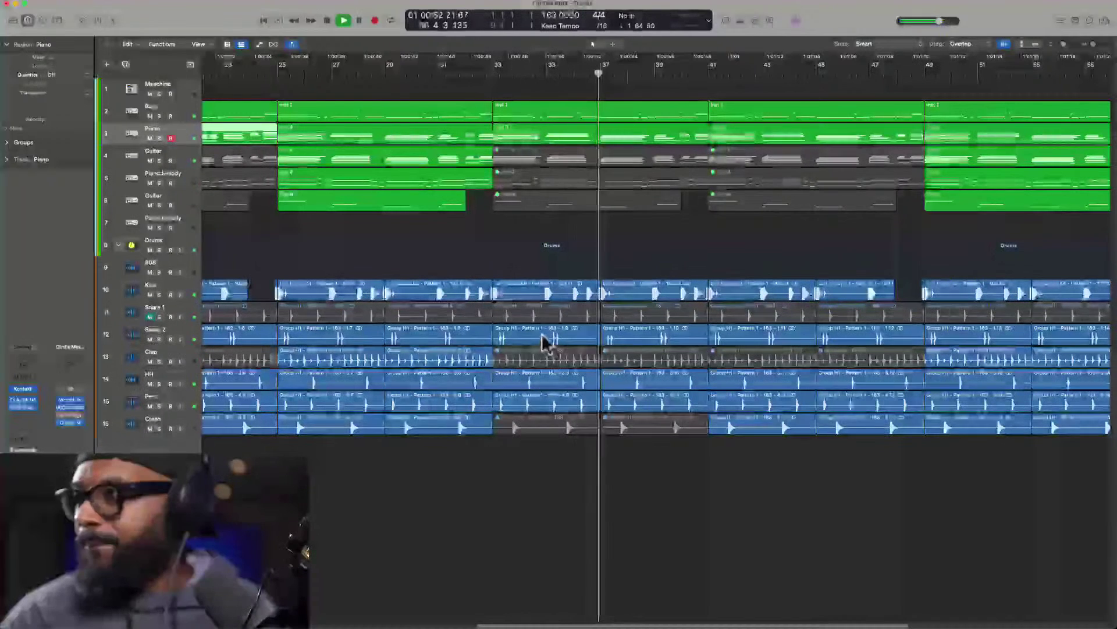
# Mute the Snare 2 regions between bars 33 and 41.
pyautogui.click(621, 341)
pyautogui.hotkey('ctrl', 'm')
pyautogui.click(569, 339)
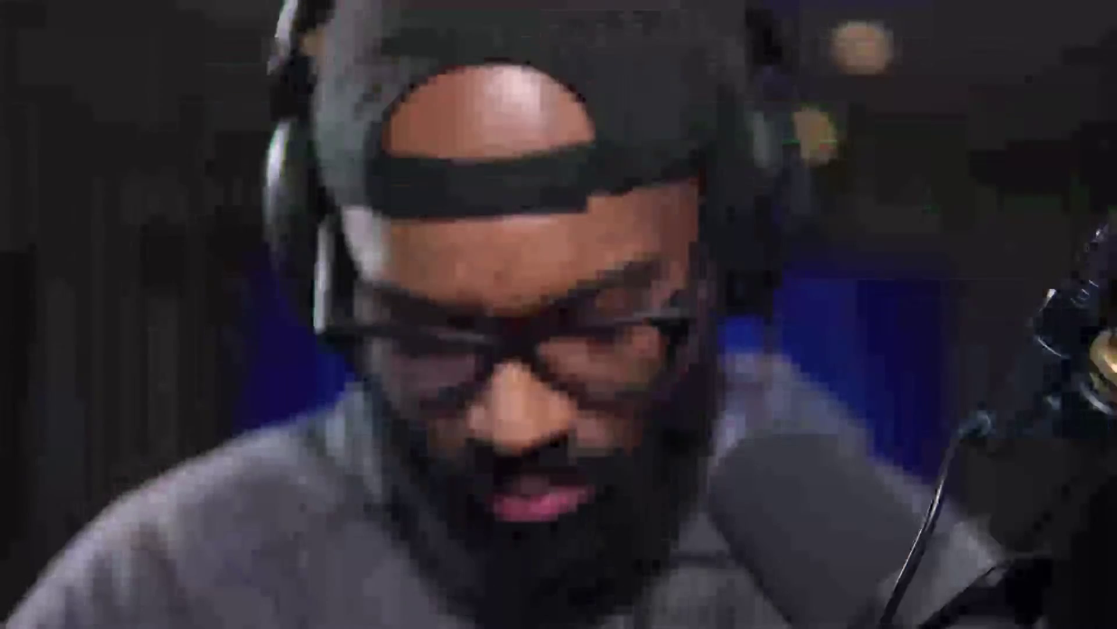
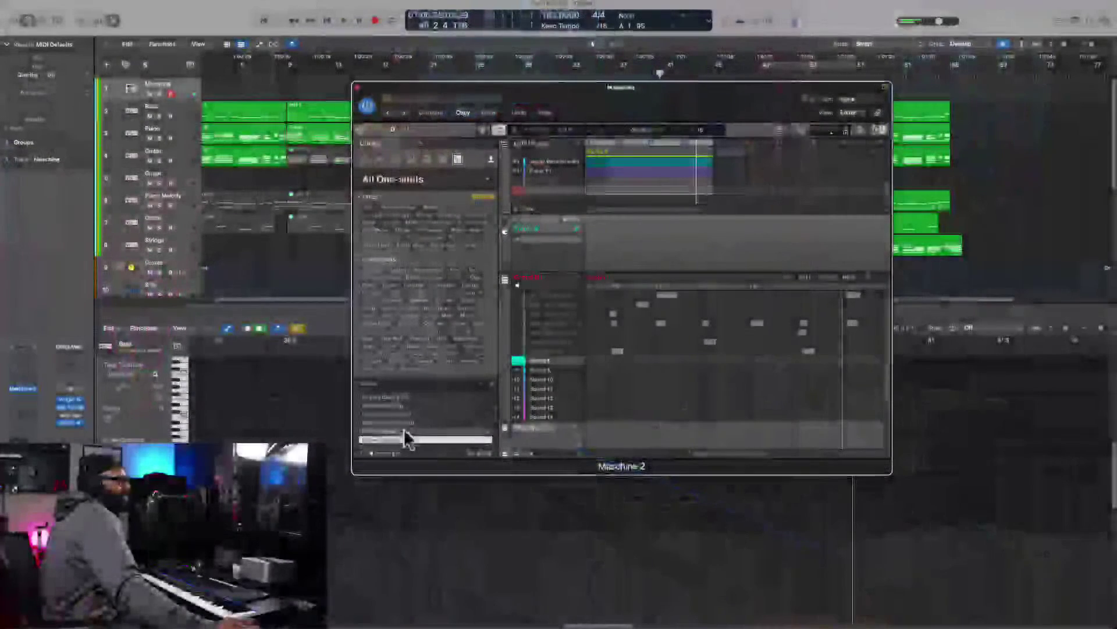
# Audition the chimes one-shots in Maschine and load Chimes OrchPerc into Sound 8.
pyautogui.click(406, 431)
pyautogui.scroll(-1, 406, 431)
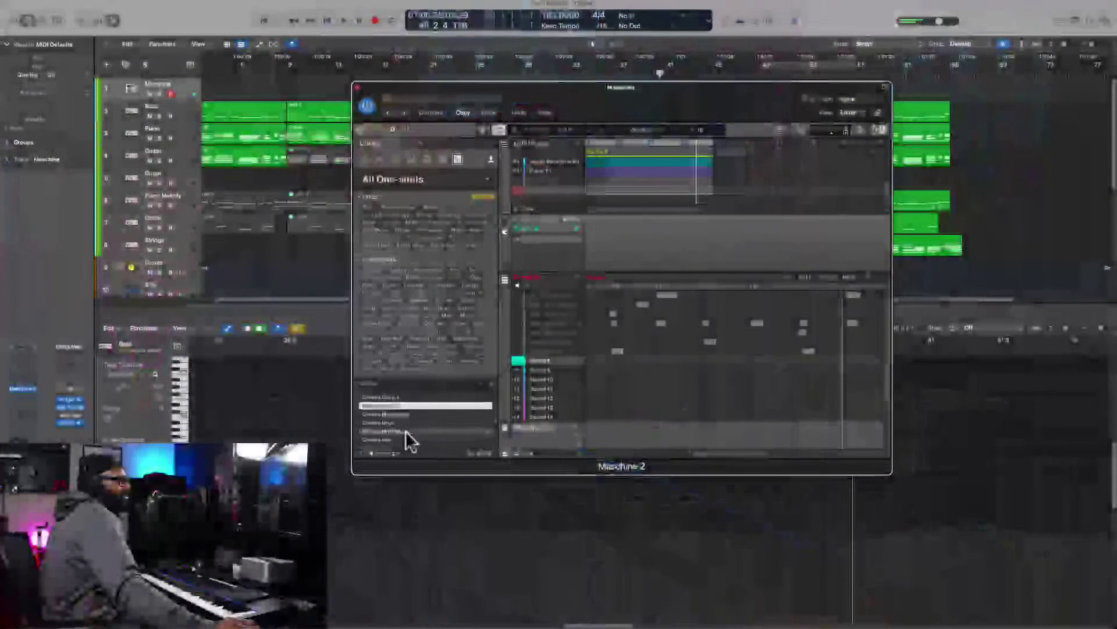
pyautogui.click(392, 428)
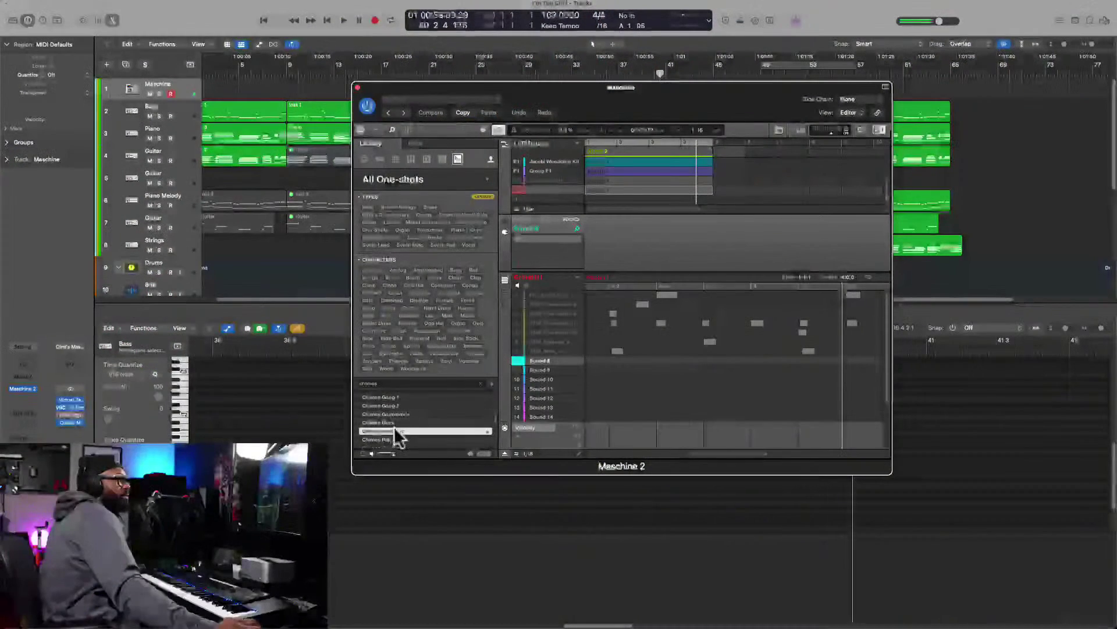
pyautogui.doubleClick(393, 431)
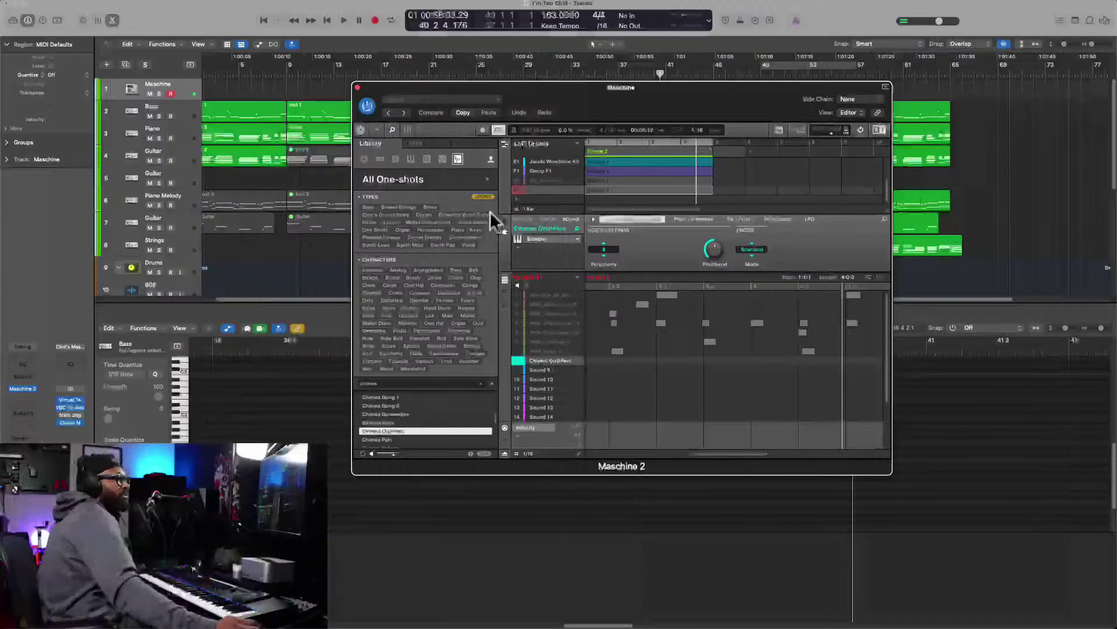
# Place a chimes note on the first step of the Maschine pattern and start playback.
pyautogui.moveTo(749, 454); pyautogui.dragTo(653, 454)
pyautogui.hscroll(-3, 635, 454)
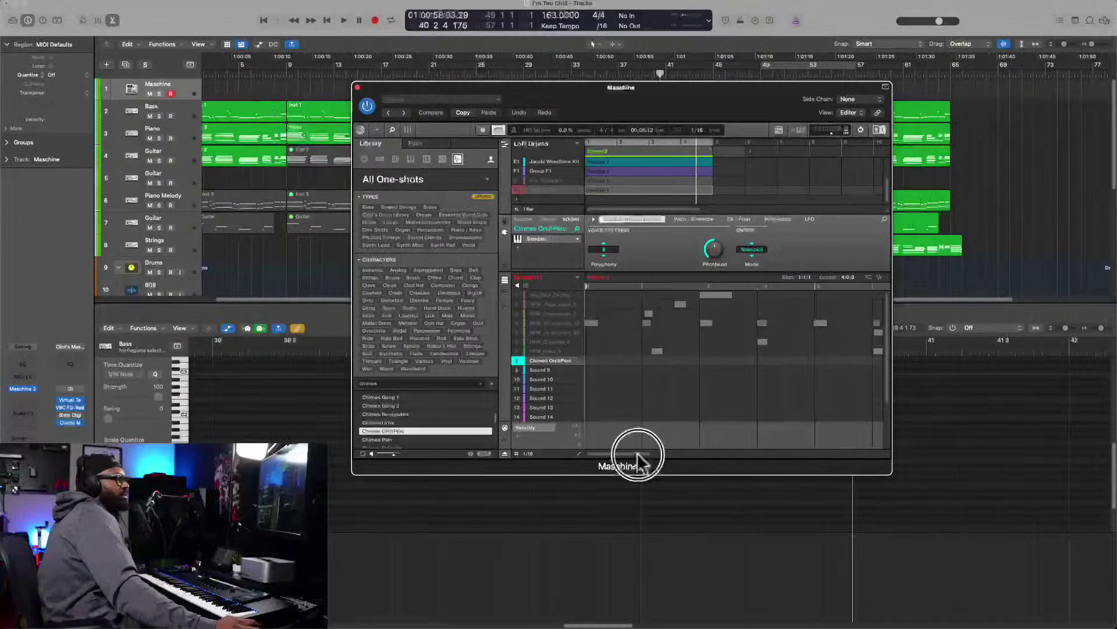
pyautogui.click(592, 359)
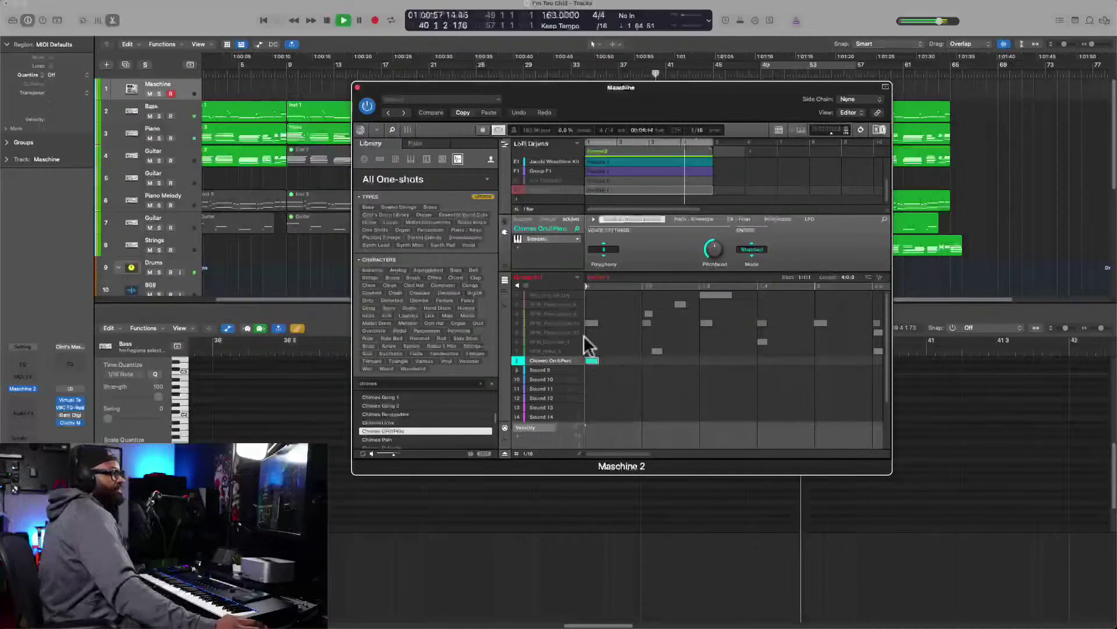
pyautogui.press('space')
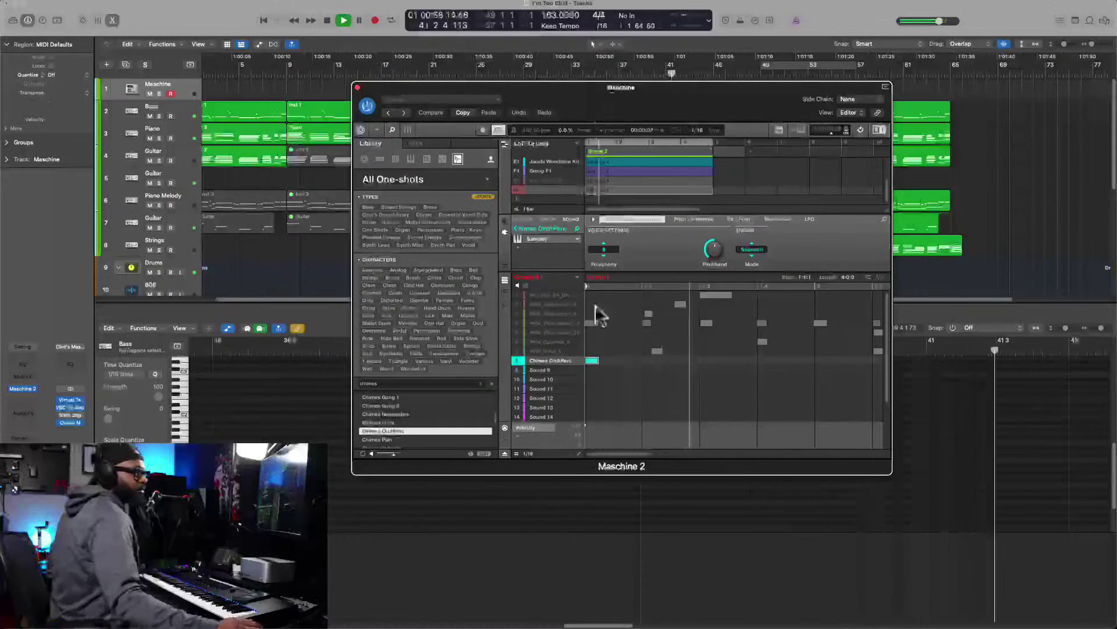
# Unmute the Maschine group holding the chimes, play it and move the plug-in window aside.
pyautogui.press('space')
pyautogui.click(521, 190)
pyautogui.press('space')
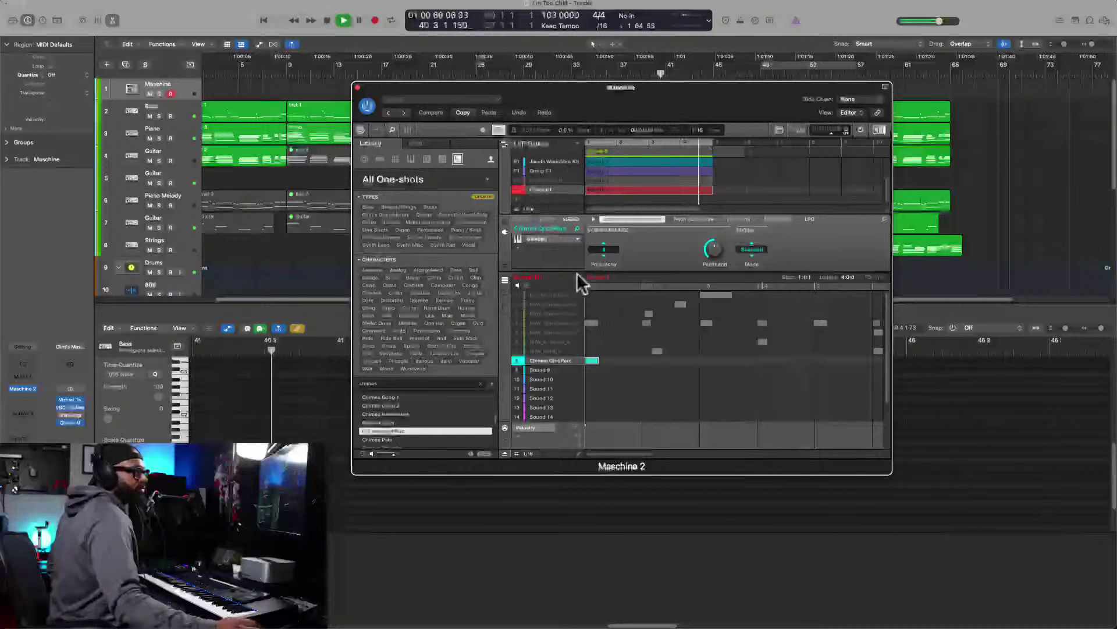
pyautogui.moveTo(593, 96); pyautogui.dragTo(469, 227)
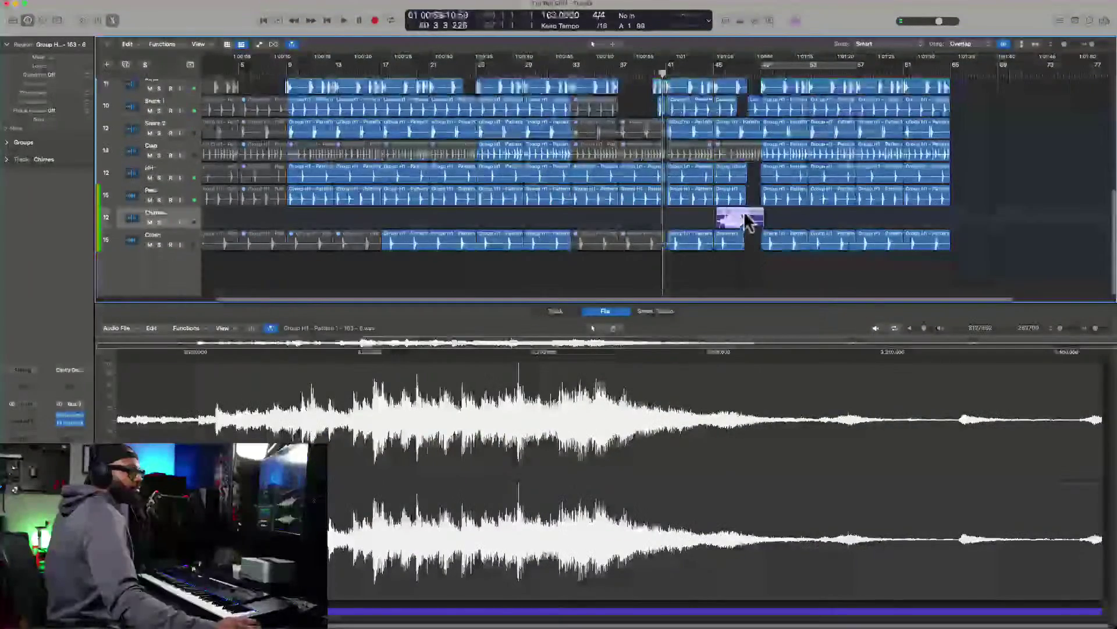
# Move the Chimes region to start at about bar 48 and play the transition into bar 49.
pyautogui.moveTo(748, 221)
pyautogui.mouseDown()
pyautogui.moveTo(783, 220)
pyautogui.moveTo(762, 216)
pyautogui.mouseUp()
pyautogui.press('space')
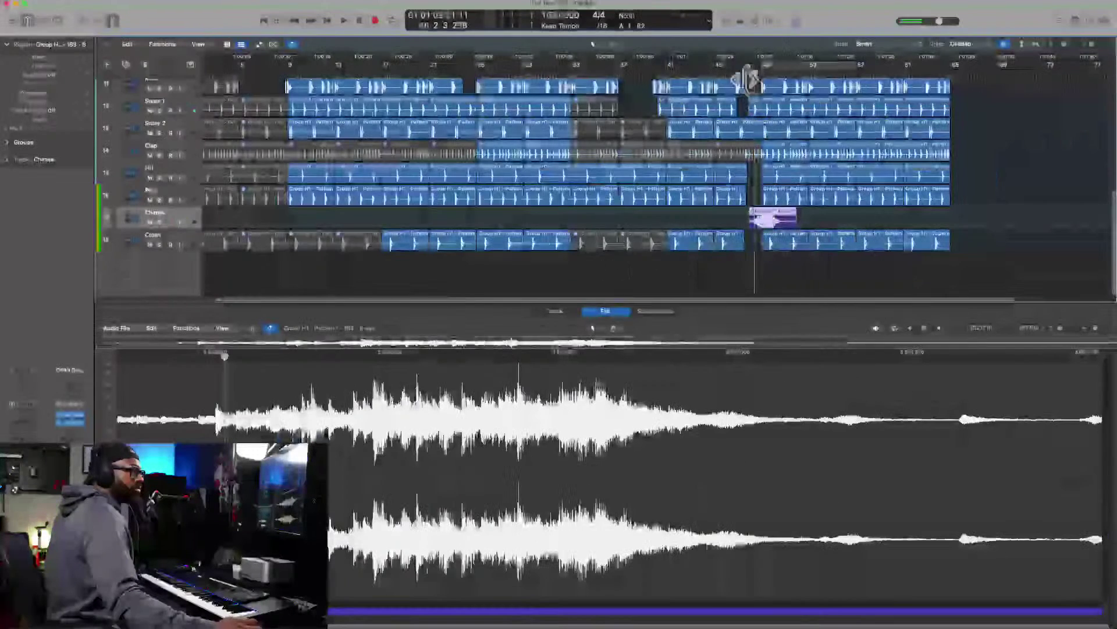
pyautogui.press('space')
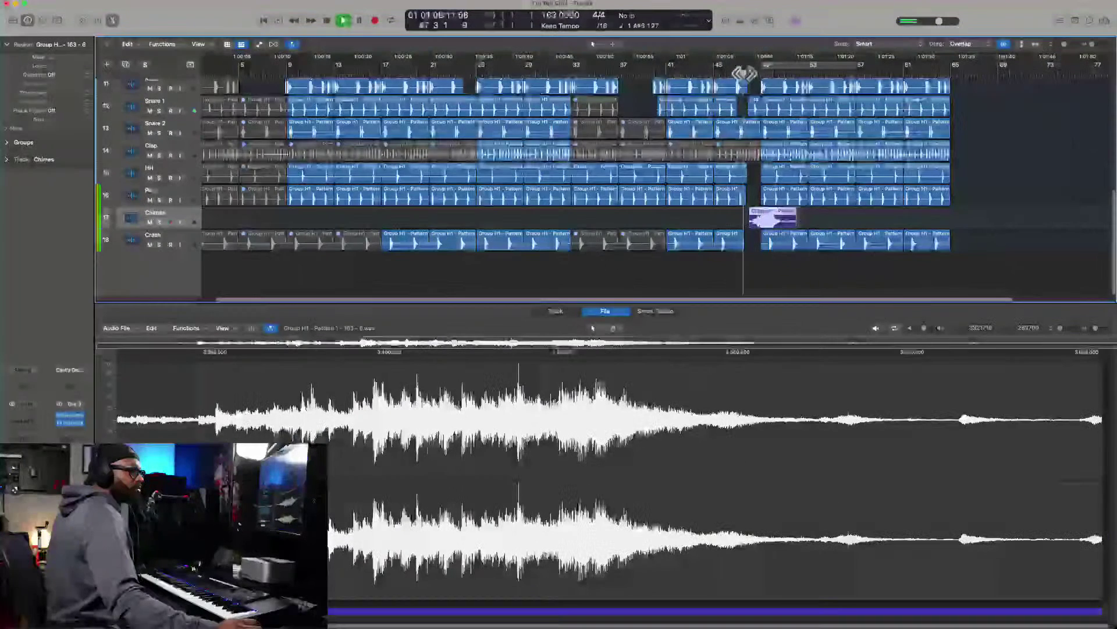
# Play the final section from bar 57 and select the Piano track.
pyautogui.click(1093, 45)
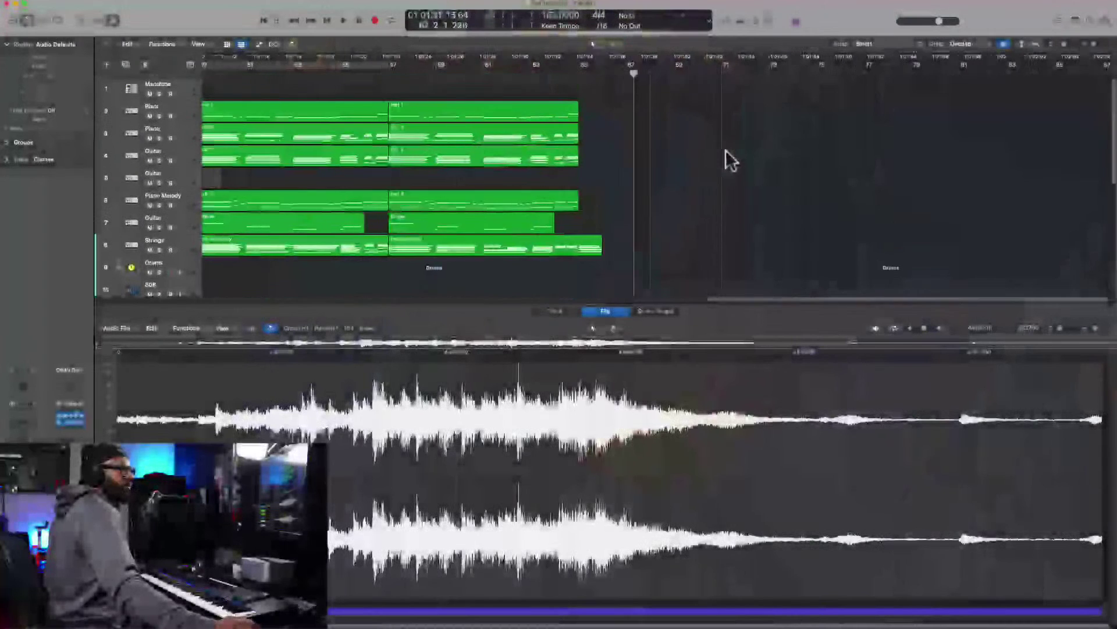
pyautogui.hscroll(-5, 725, 149)
pyautogui.scroll(-5, 725, 149)
pyautogui.scroll(5, 725, 149)
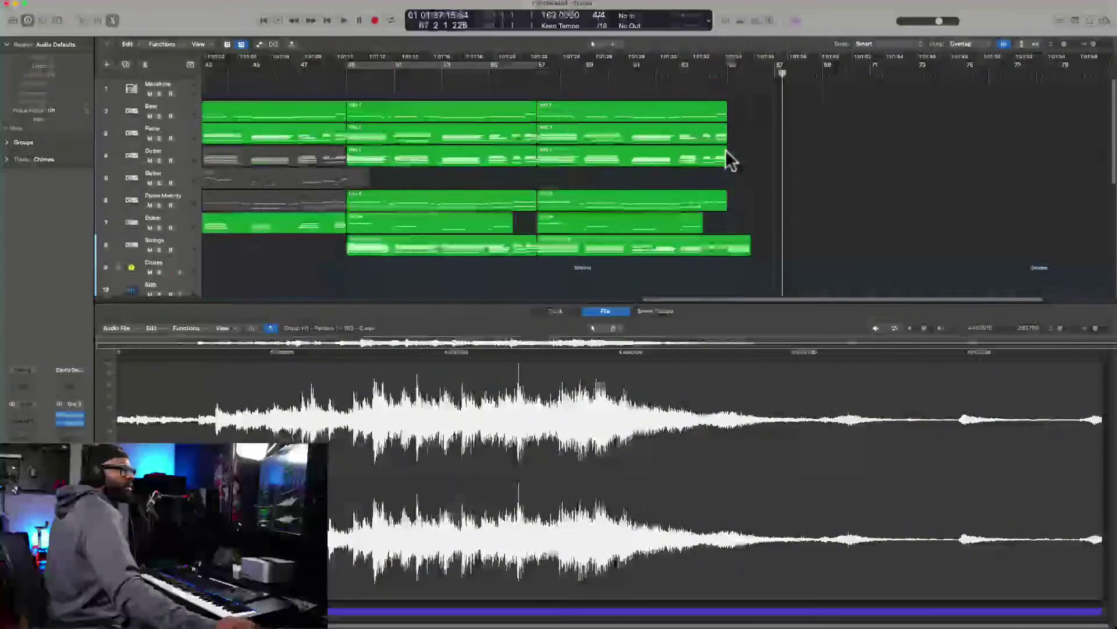
pyautogui.doubleClick(539, 74)
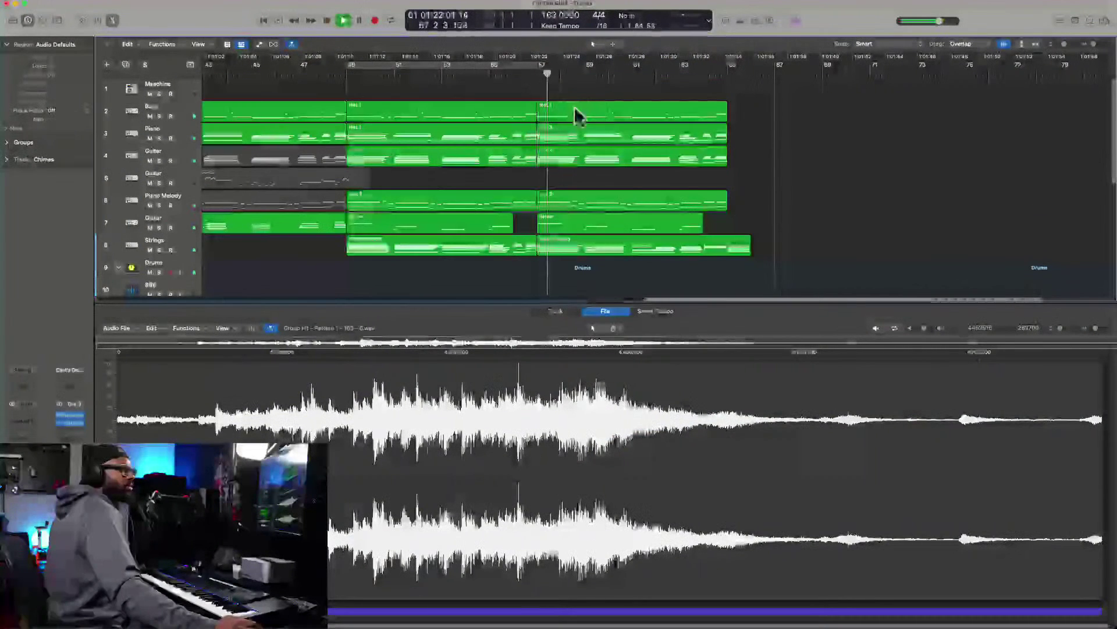
pyautogui.press('space')
pyautogui.click(181, 138)
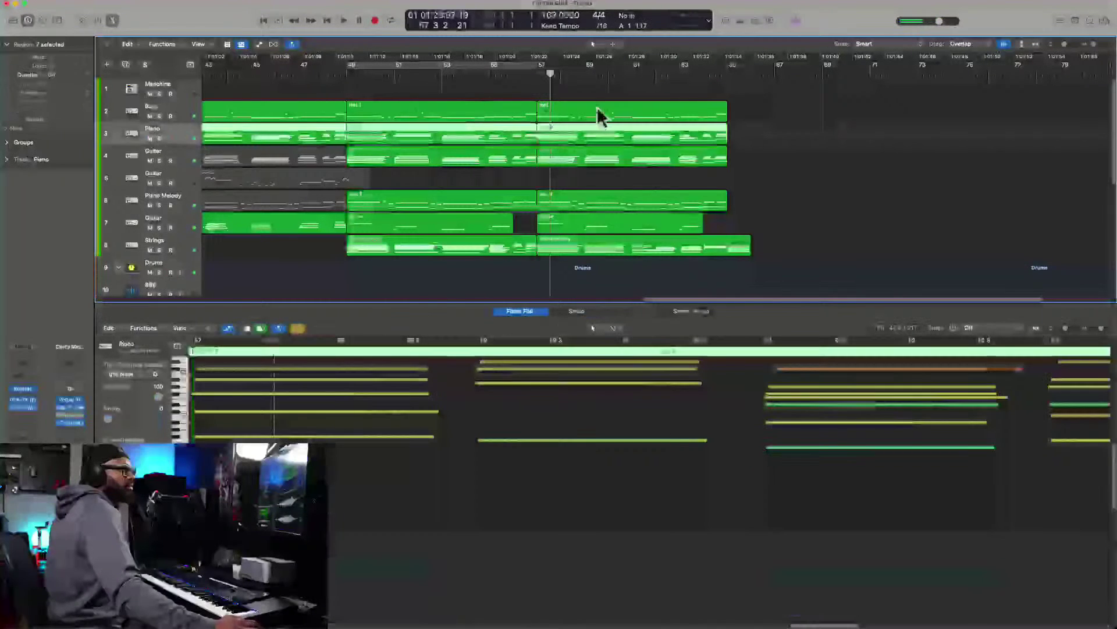
# Rehearse from about bar 63, record a closing piano chord at bar 65 and play it back.
pyautogui.doubleClick(684, 76)
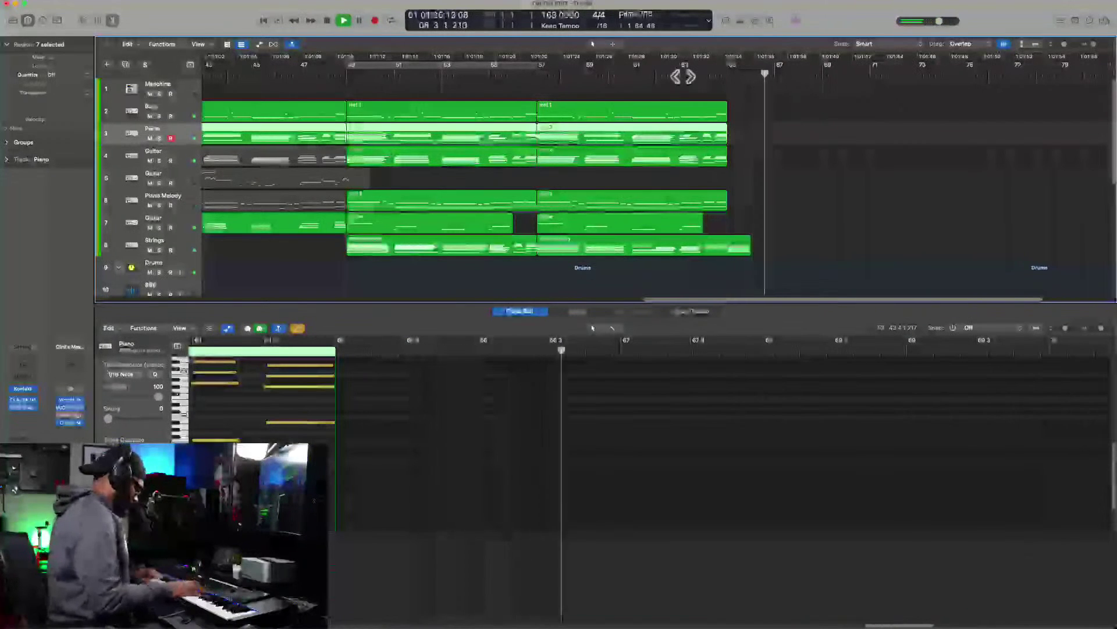
pyautogui.click(689, 76)
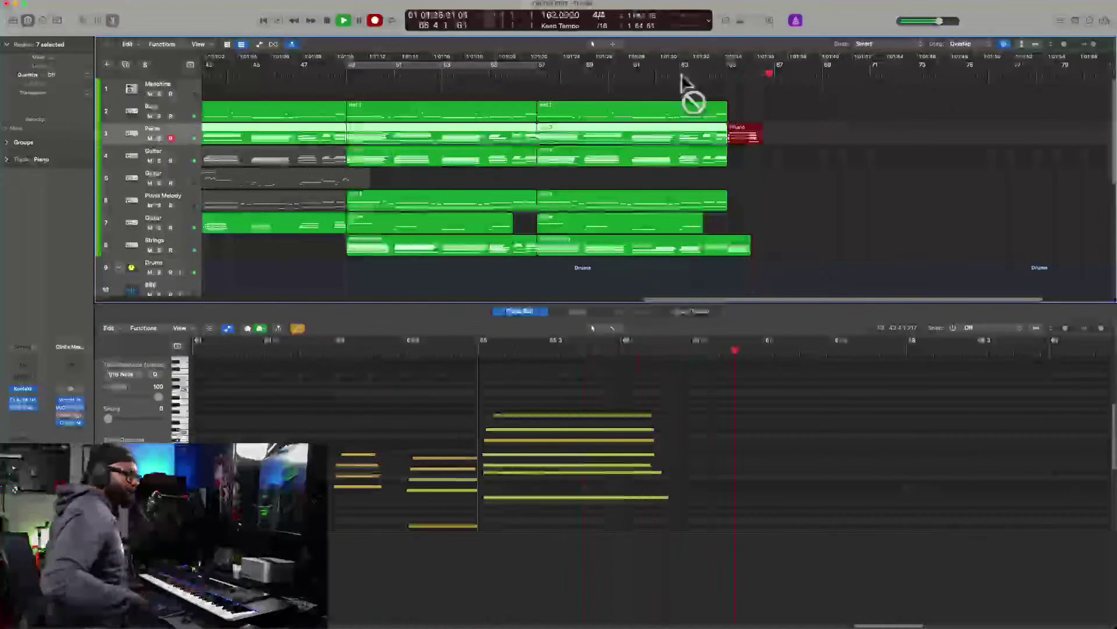
pyautogui.press('space')
pyautogui.press('space')
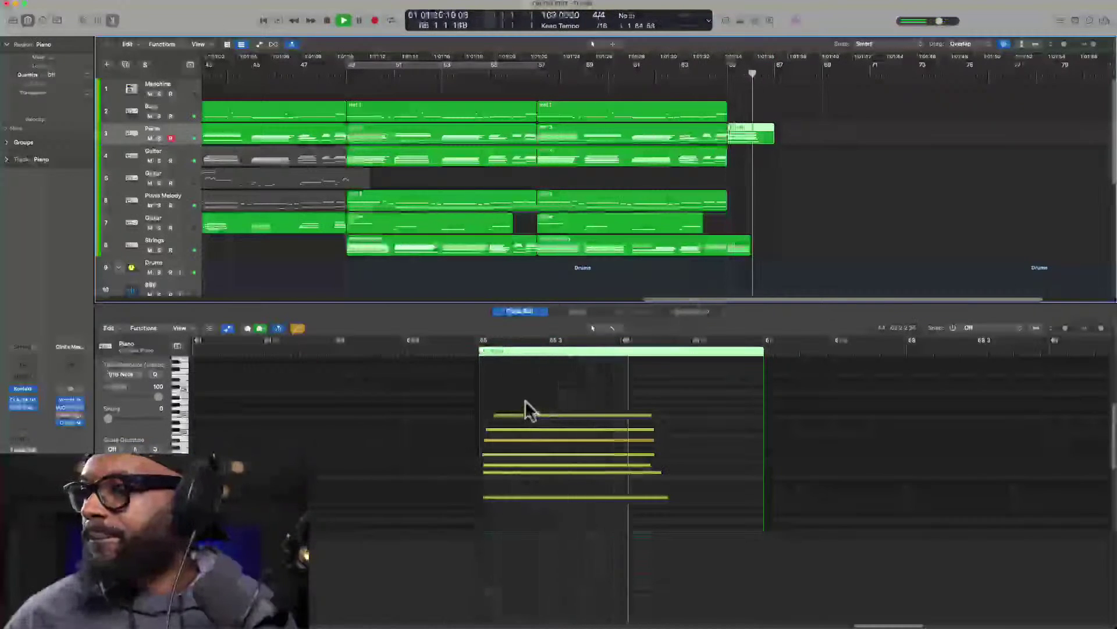
# Shift all notes of the closing piano chord slightly earlier so they line up with bar 65.
pyautogui.press('space')
pyautogui.moveTo(529, 392); pyautogui.dragTo(511, 499)
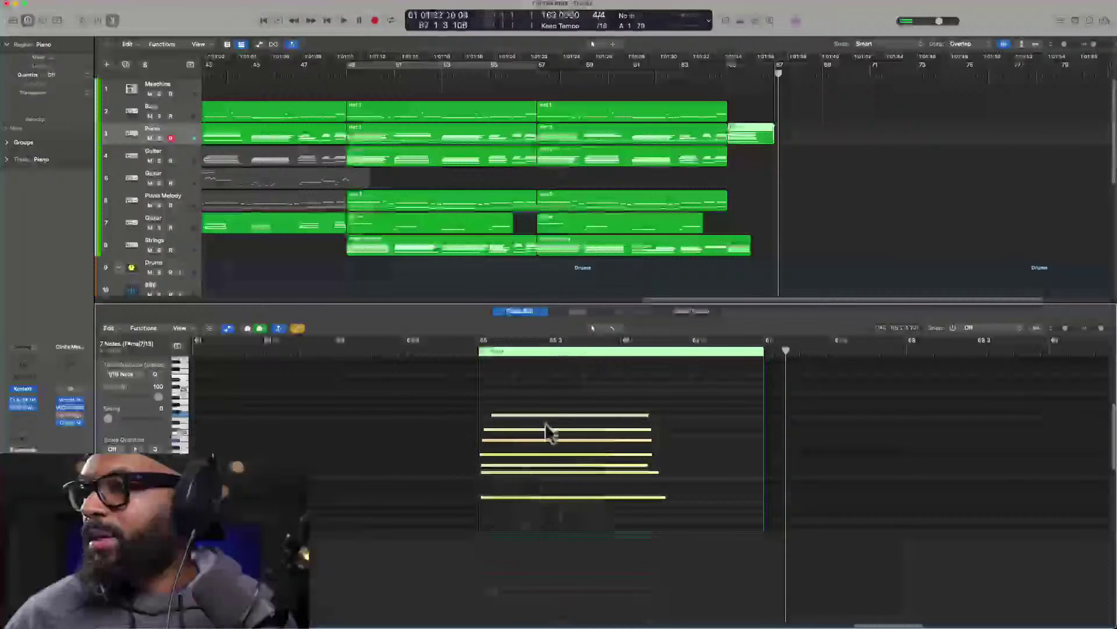
pyautogui.click(544, 399)
pyautogui.click(783, 132)
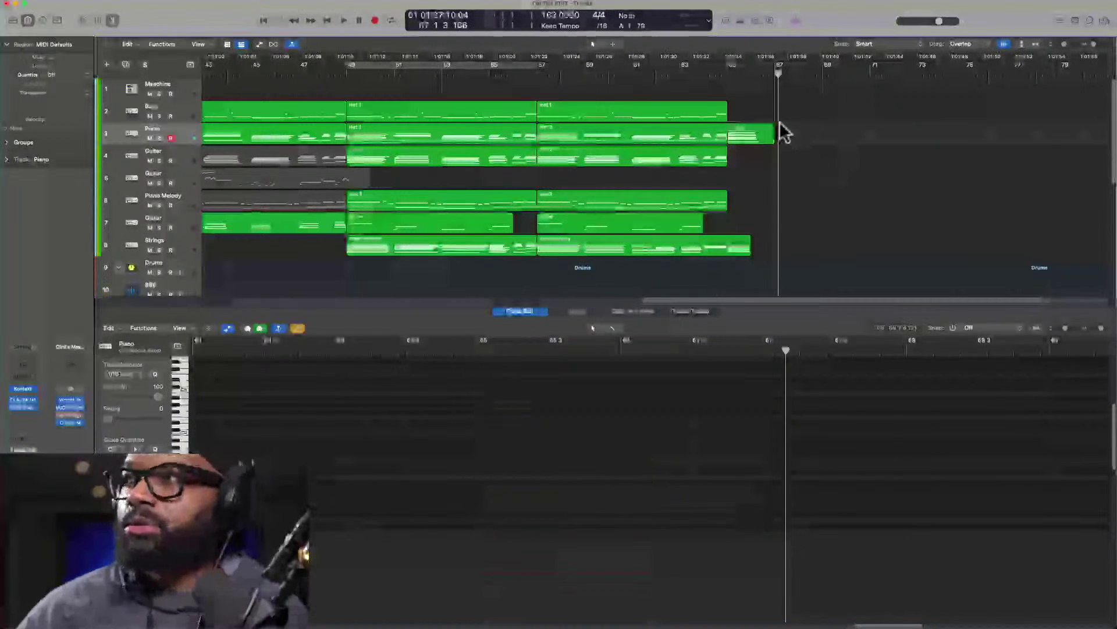
# Select the Bass track and play the ending repeatedly from about bar 63.
pyautogui.click(684, 73)
pyautogui.press('space')
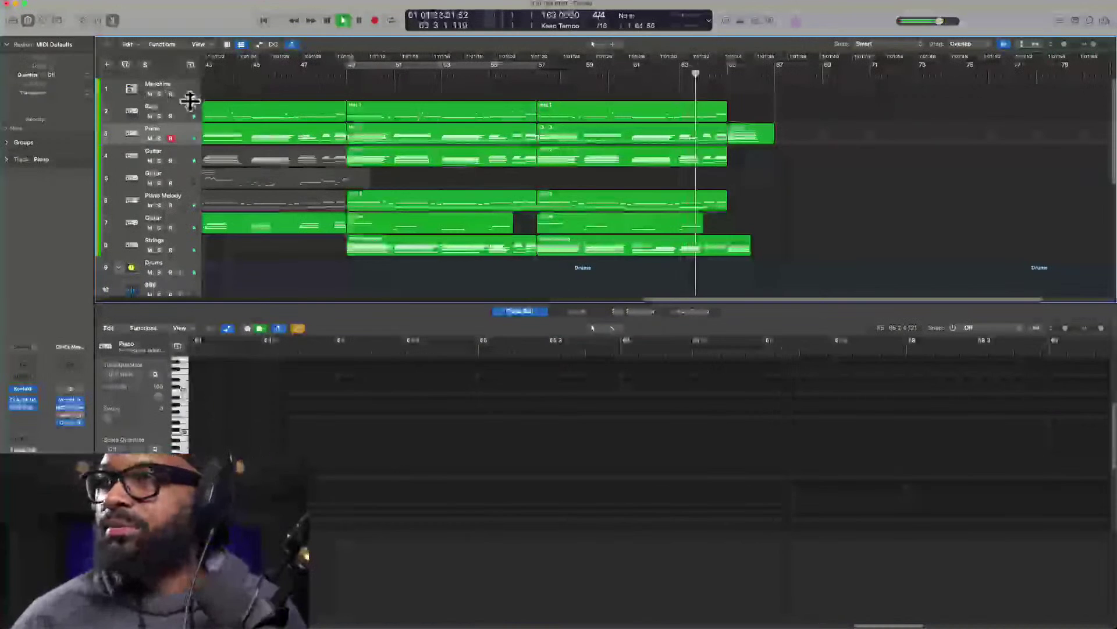
pyautogui.click(180, 107)
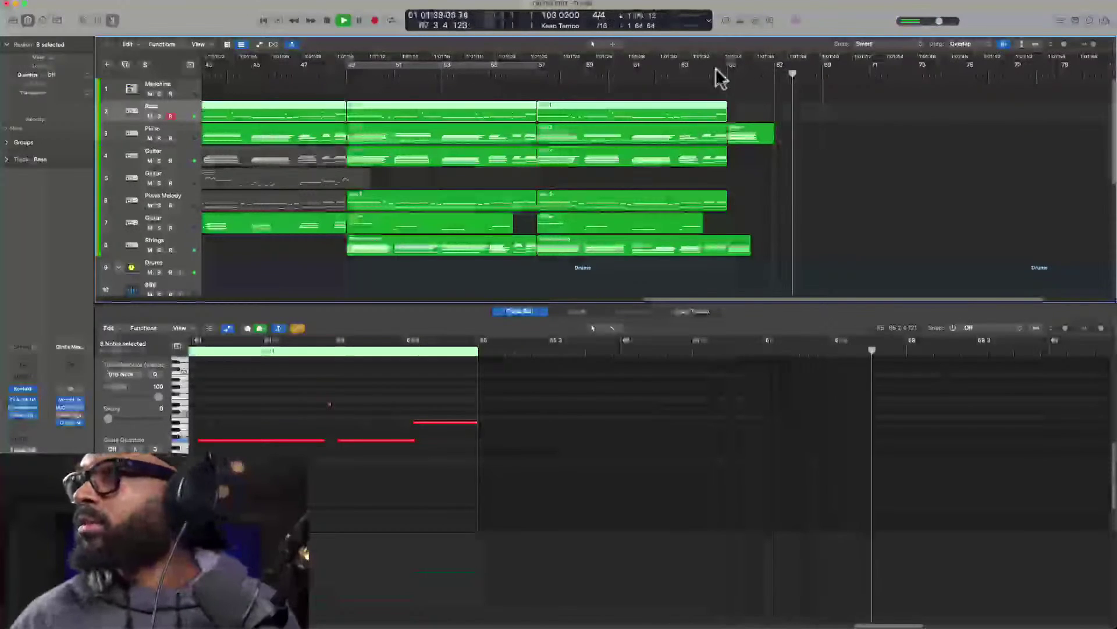
pyautogui.click(695, 73)
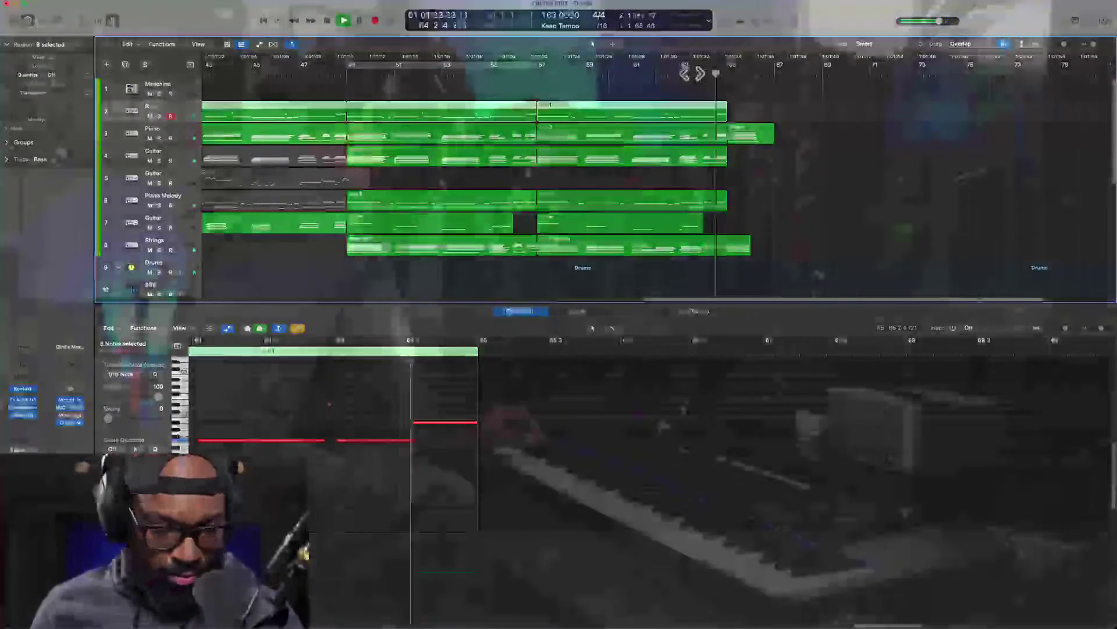
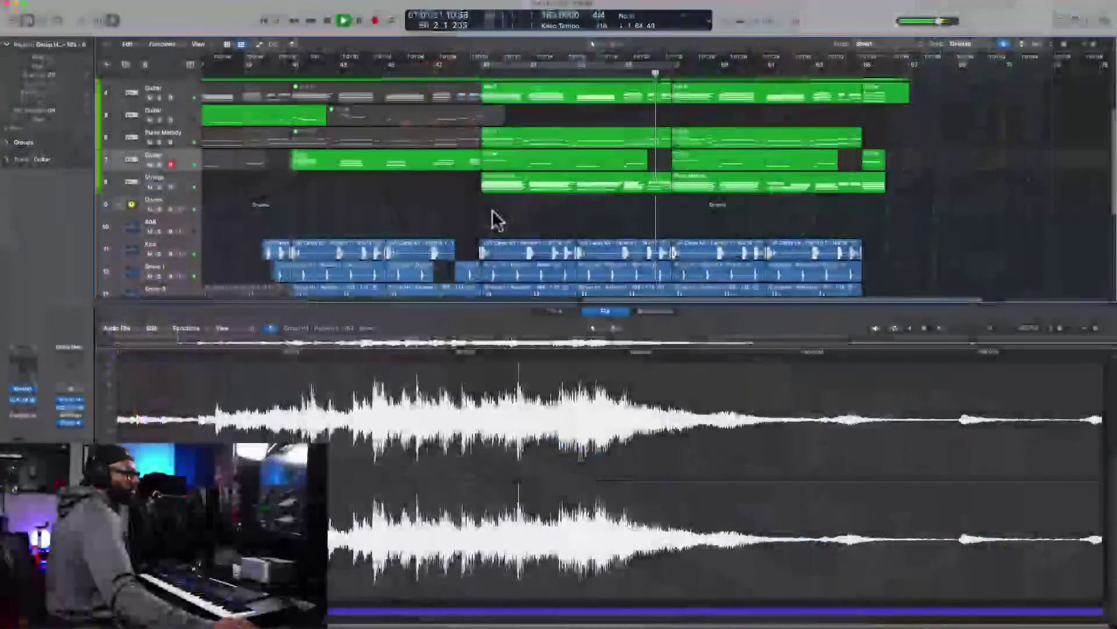
# Copy the chimes region from the bar 49 transition to the transition into bar 33.
pyautogui.hscroll(-7, 493, 218)
pyautogui.moveTo(687, 227); pyautogui.dragTo(517, 244)
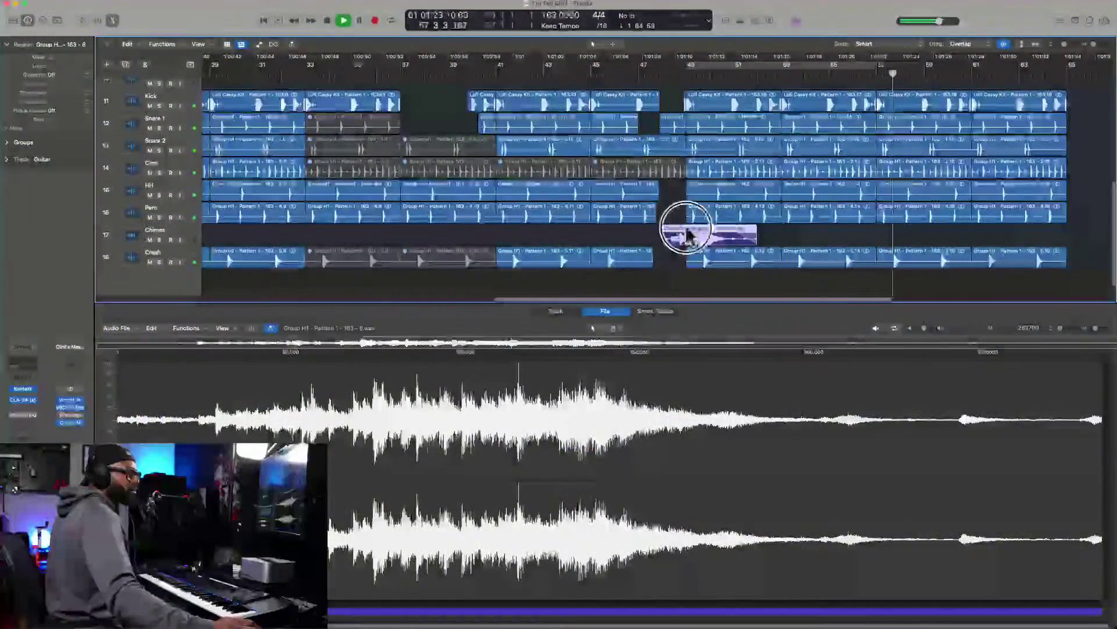
pyautogui.moveTo(684, 273); pyautogui.dragTo(547, 255)
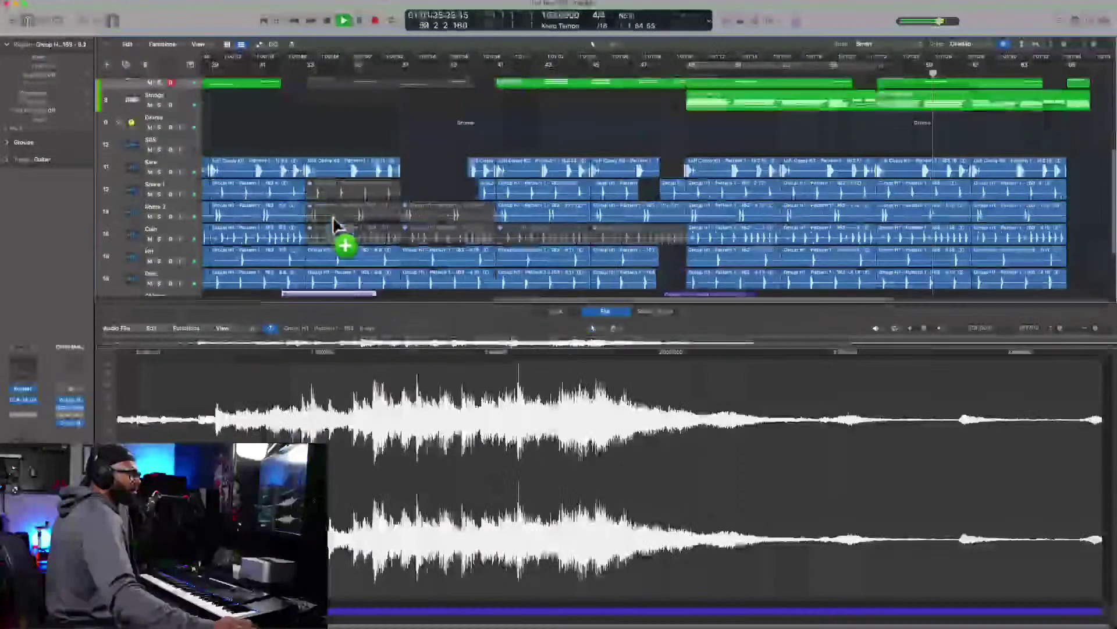
pyautogui.scroll(1, 334, 219)
pyautogui.scroll(-4, 340, 226)
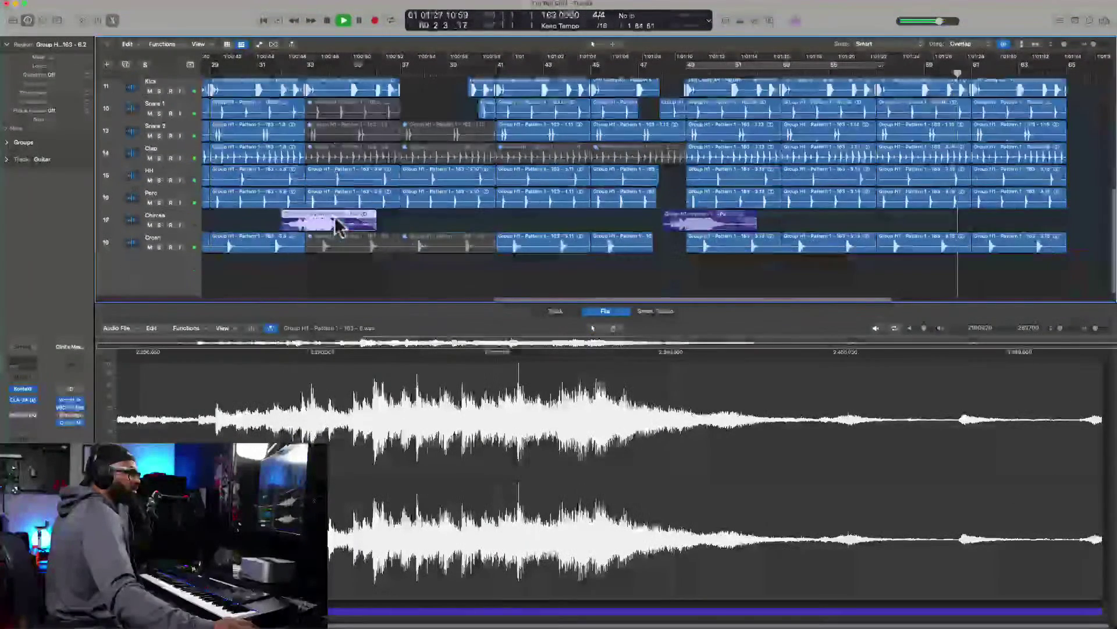
# Copy the chimes region to the transitions into bar 9 and bar 25.
pyautogui.hscroll(-10, 337, 224)
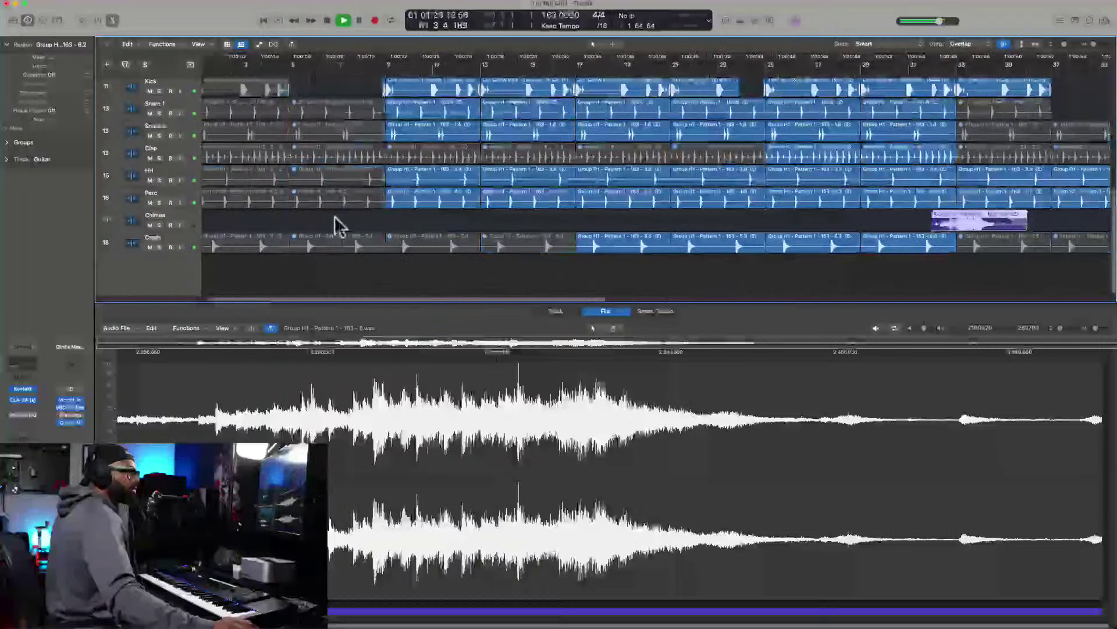
pyautogui.hscroll(-1, 452, 215)
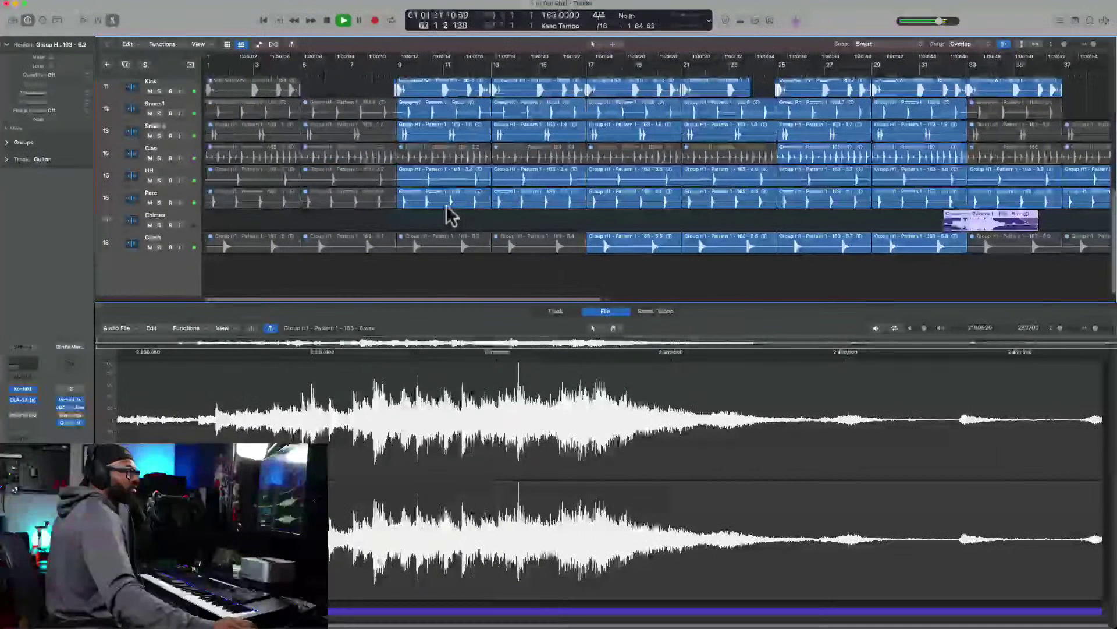
pyautogui.moveTo(971, 222); pyautogui.dragTo(407, 230)
pyautogui.moveTo(594, 252); pyautogui.dragTo(598, 255)
pyautogui.scroll(6, 881, 240)
pyautogui.scroll(-6, 881, 240)
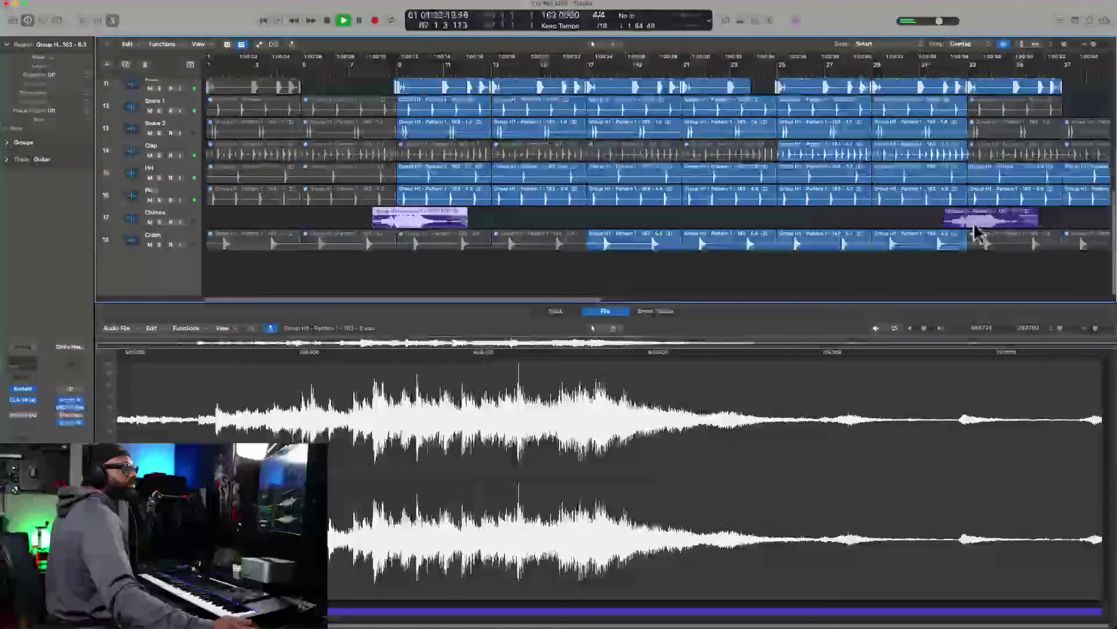
pyautogui.moveTo(975, 227); pyautogui.dragTo(791, 224)
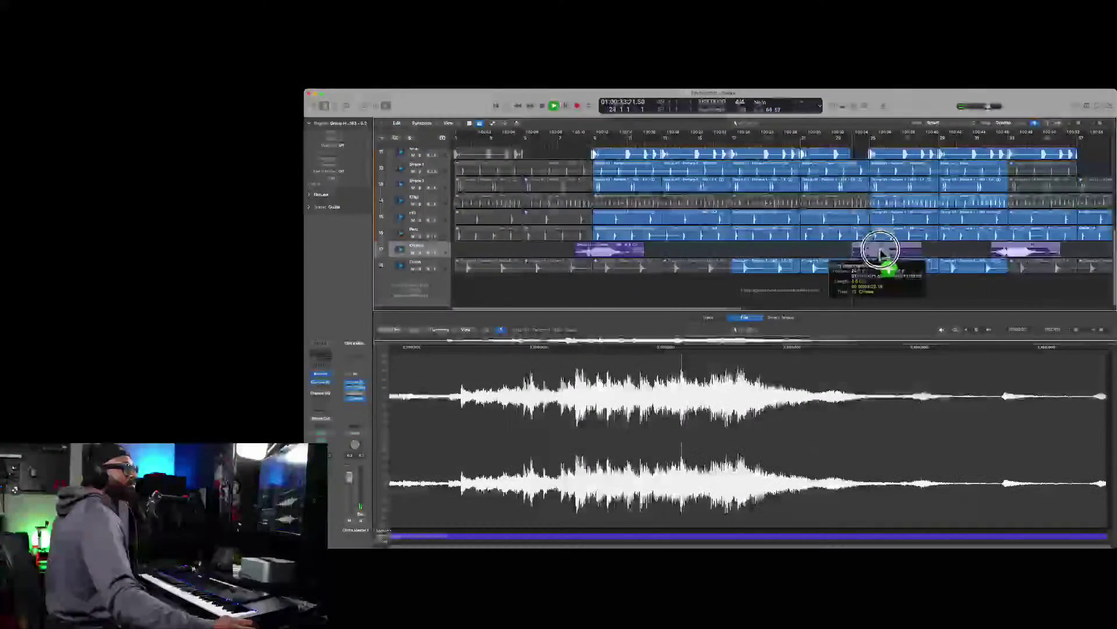
pyautogui.moveTo(882, 253); pyautogui.dragTo(880, 253)
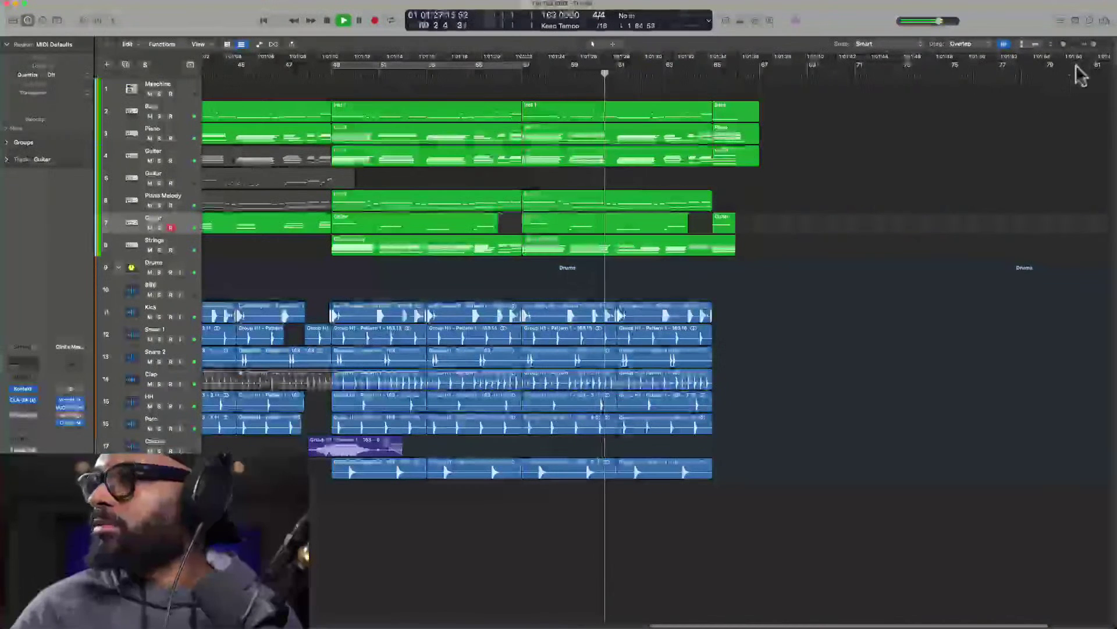
pyautogui.click(1104, 22)
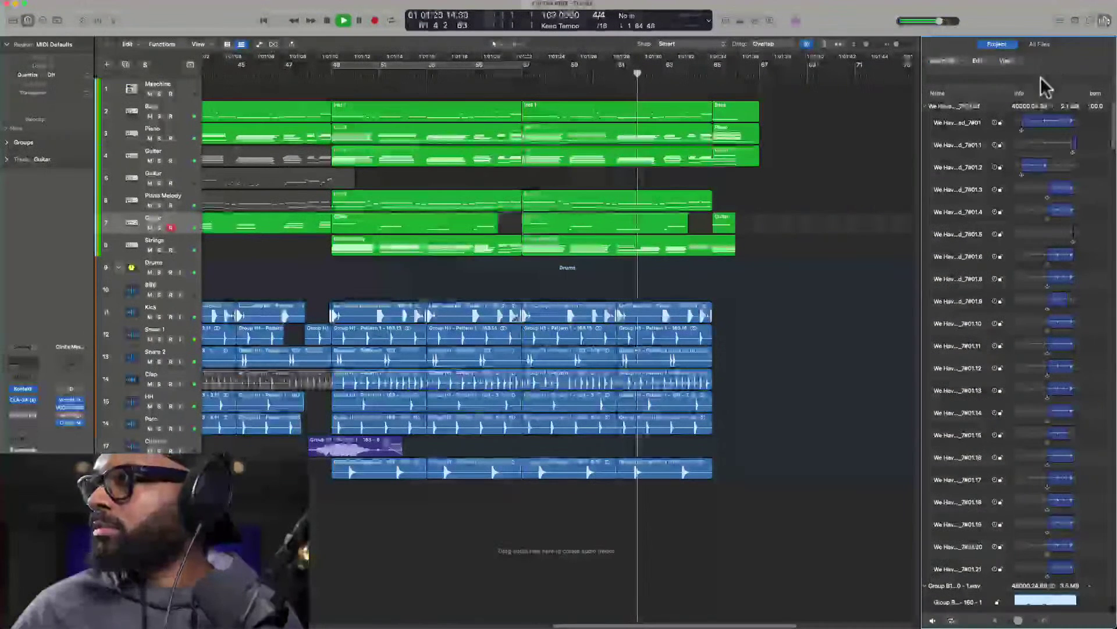
pyautogui.click(1033, 44)
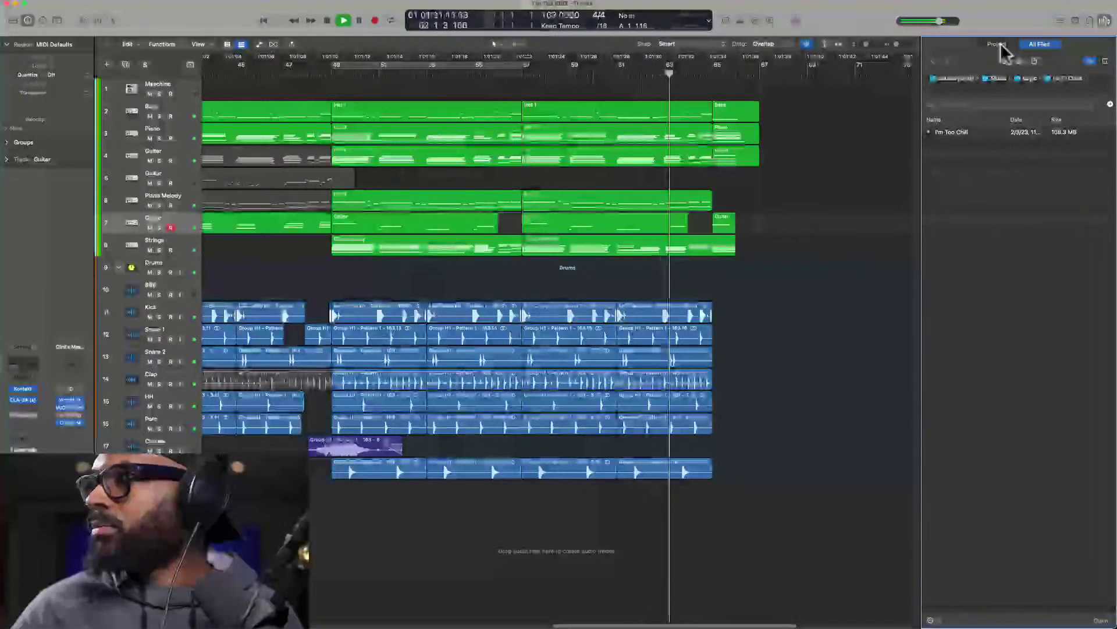
pyautogui.click(996, 44)
pyautogui.click(881, 148)
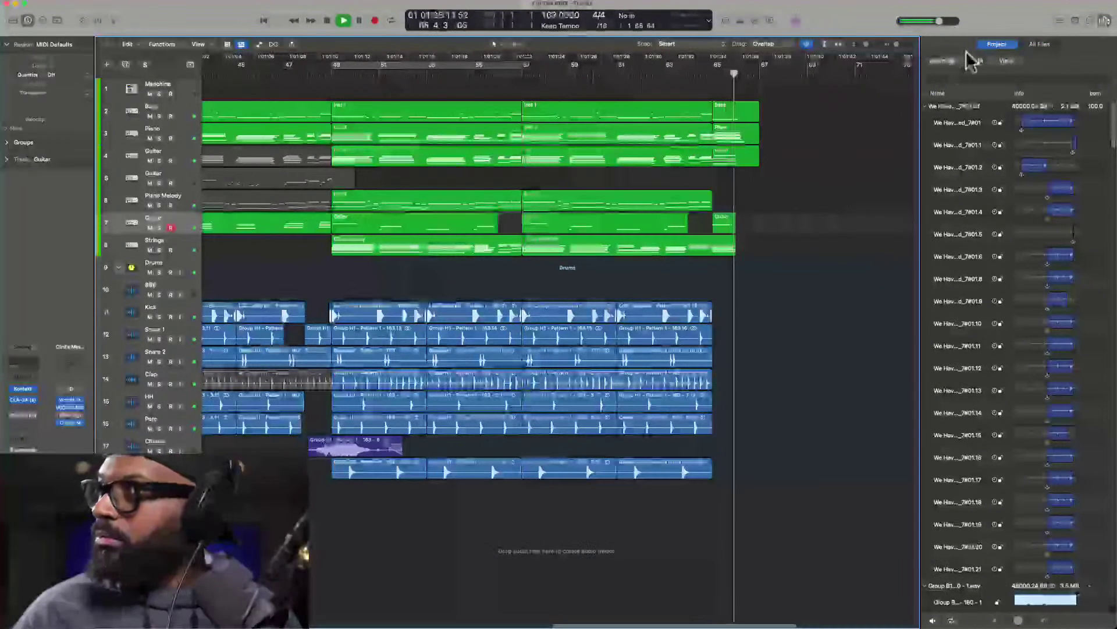
pyautogui.click(1100, 22)
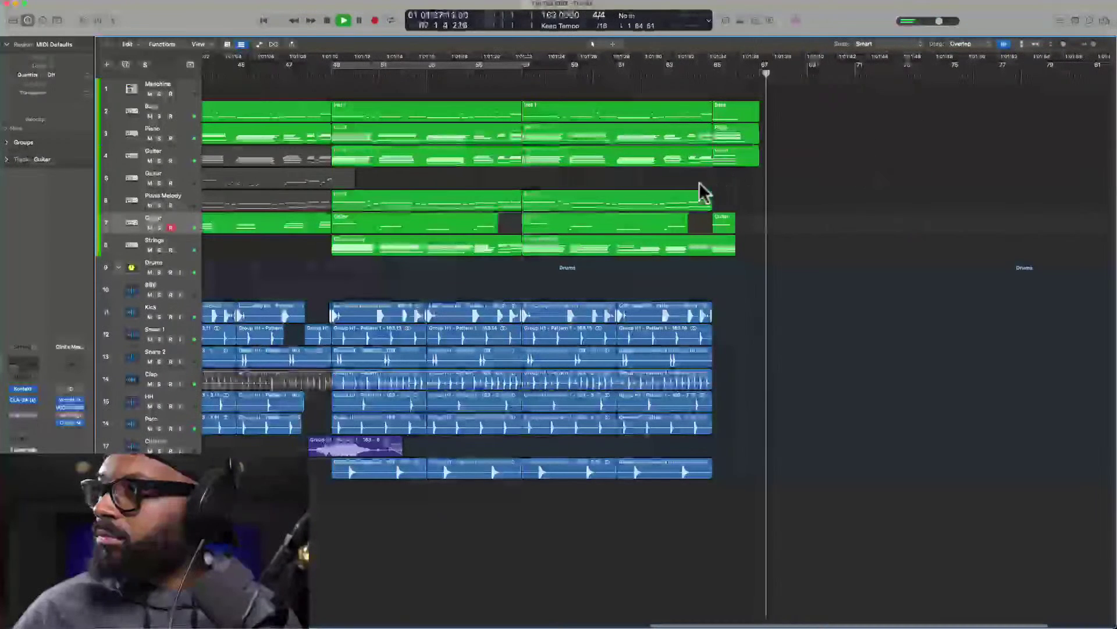
# Copy the last kick region to bar 65, trim it to a short single hit and play back the ending.
pyautogui.moveTo(629, 310); pyautogui.dragTo(728, 313)
pyautogui.moveTo(832, 319); pyautogui.dragTo(729, 314)
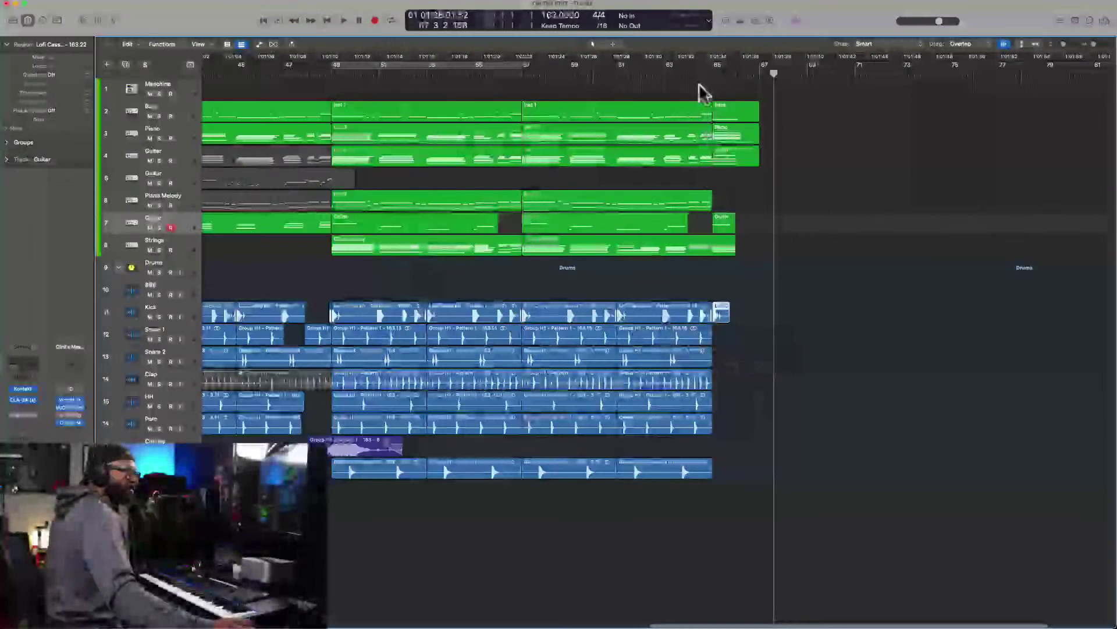
pyautogui.click(700, 71)
pyautogui.press('space')
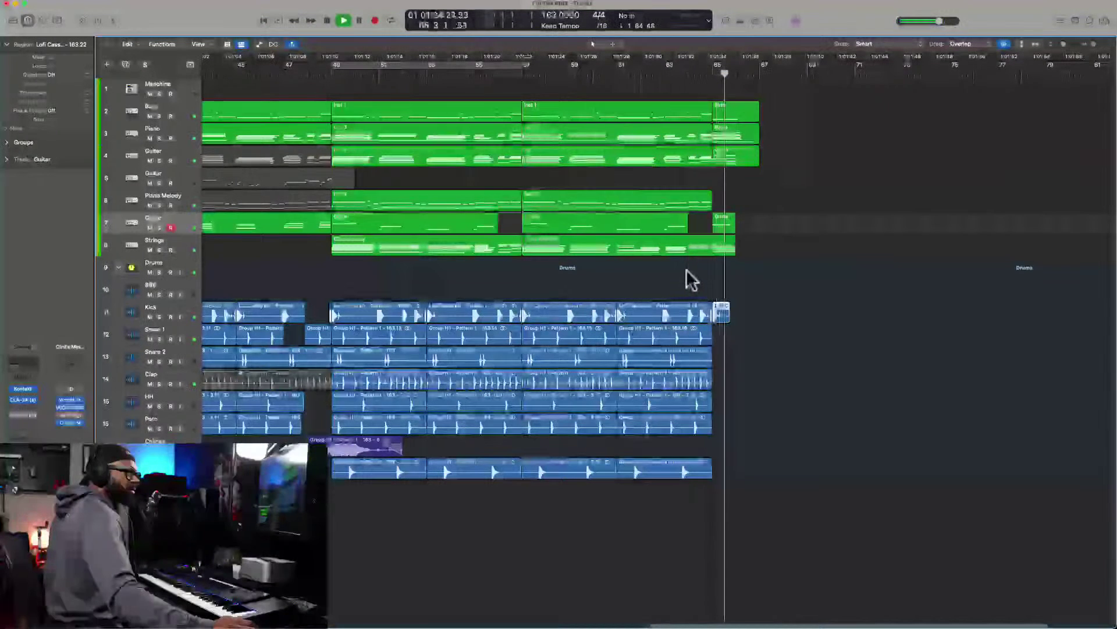
pyautogui.moveTo(726, 320); pyautogui.dragTo(715, 321)
pyautogui.press('space')
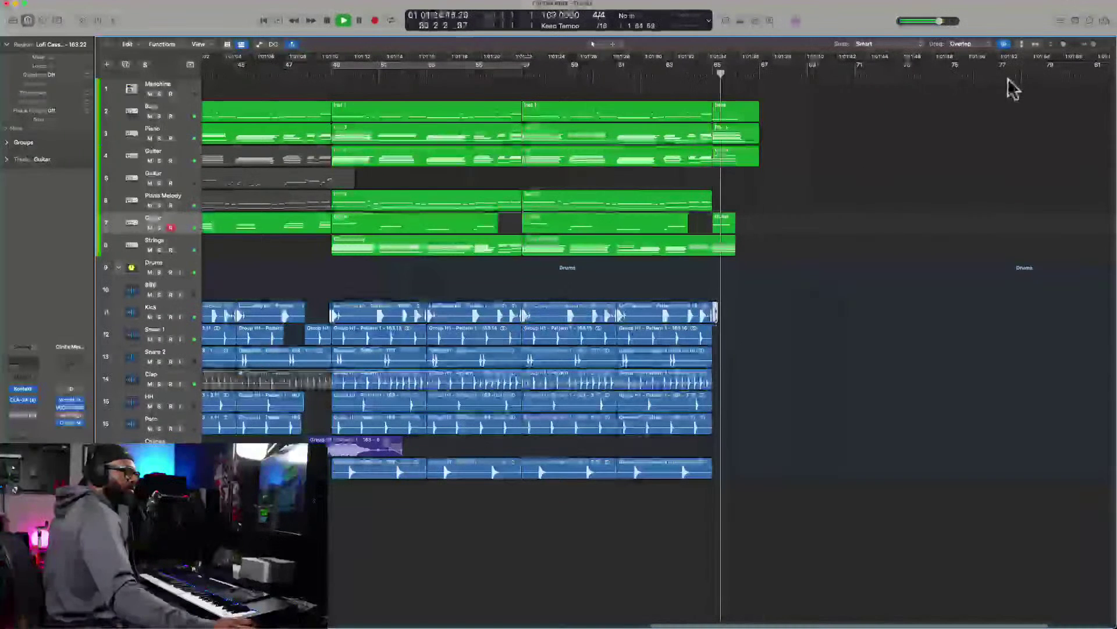
# Look over the whole arrangement, play from about bar 31 and select the bass region at bar 33.
pyautogui.hscroll(-10, 914, 192)
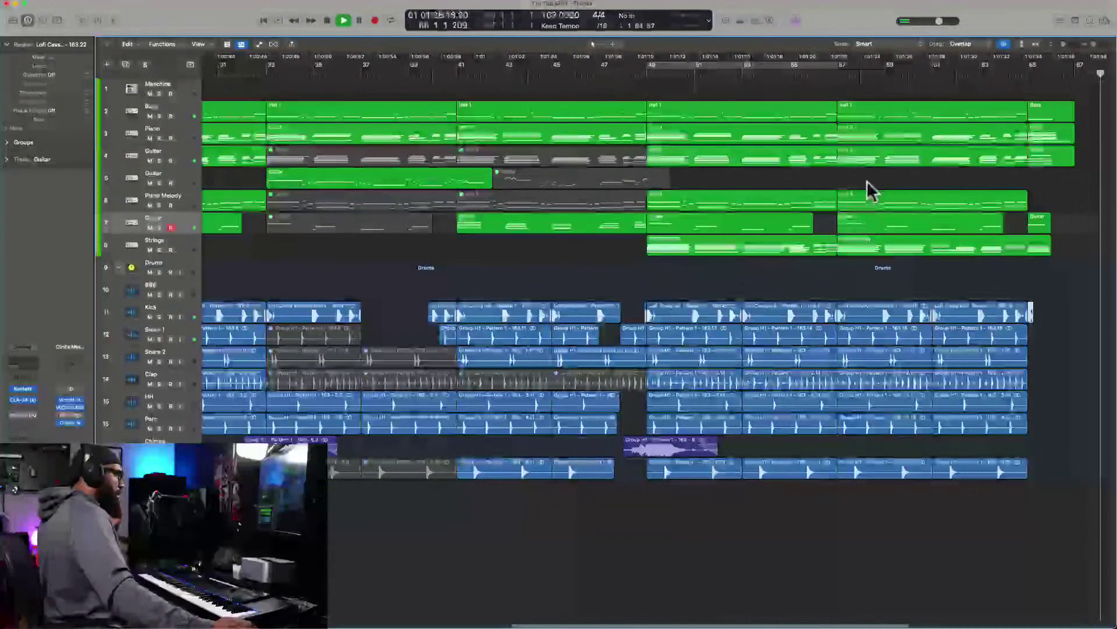
pyautogui.hscroll(-10, 670, 186)
pyautogui.hscroll(-10, 675, 192)
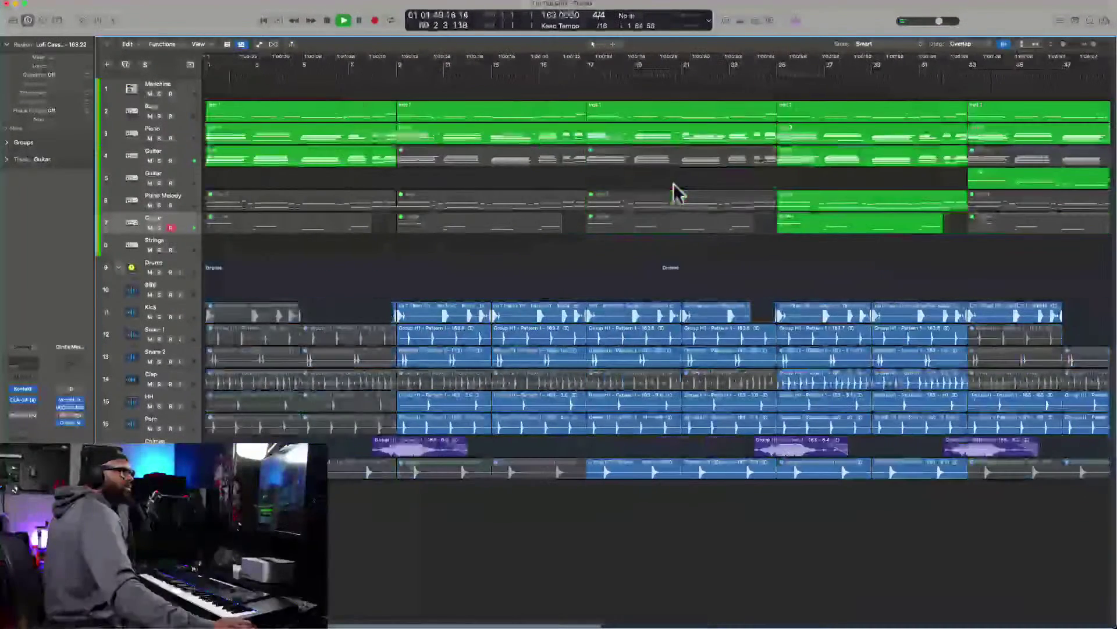
pyautogui.hscroll(7, 675, 192)
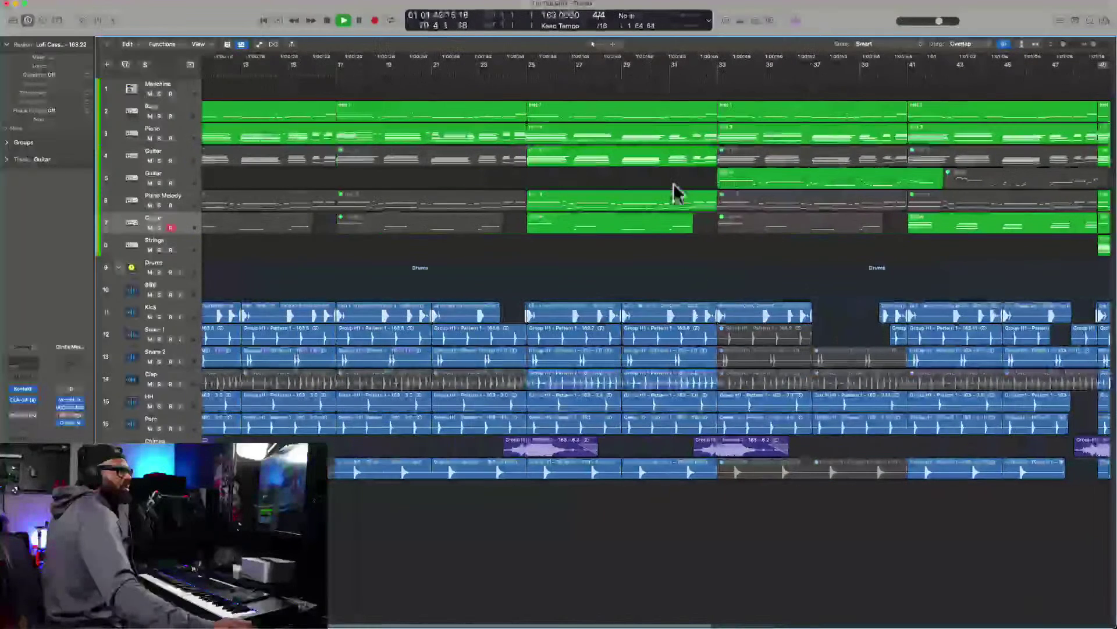
pyautogui.press('space')
pyautogui.click(688, 76)
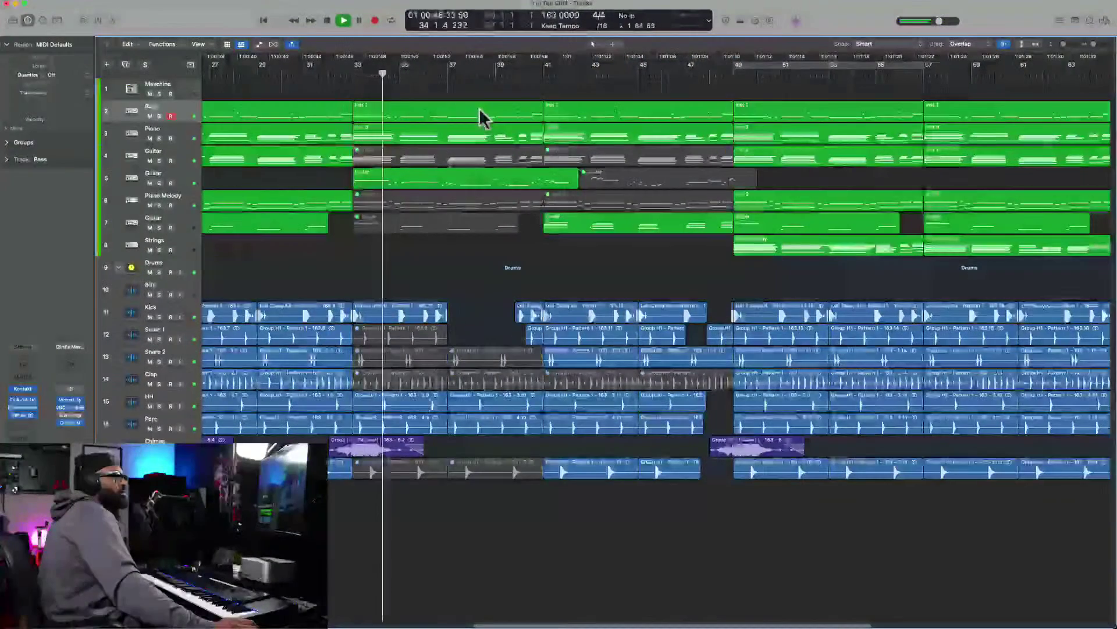
pyautogui.click(406, 114)
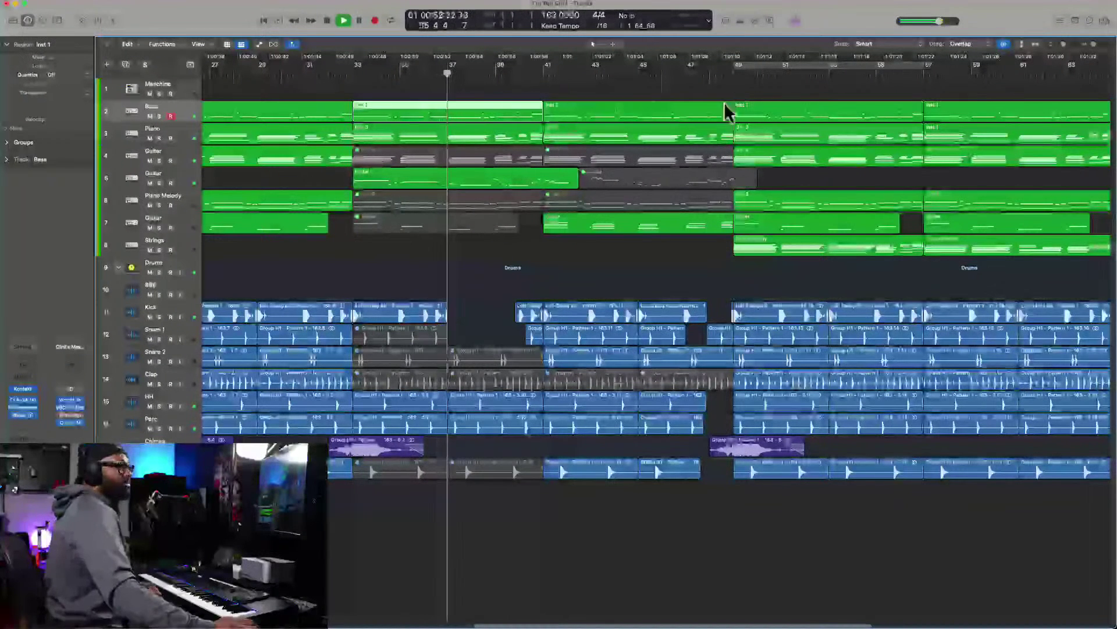
# Play from about bar 48 and delete the two bass regions that start at bars 49 and 57.
pyautogui.hscroll(5, 722, 104)
pyautogui.click(640, 69)
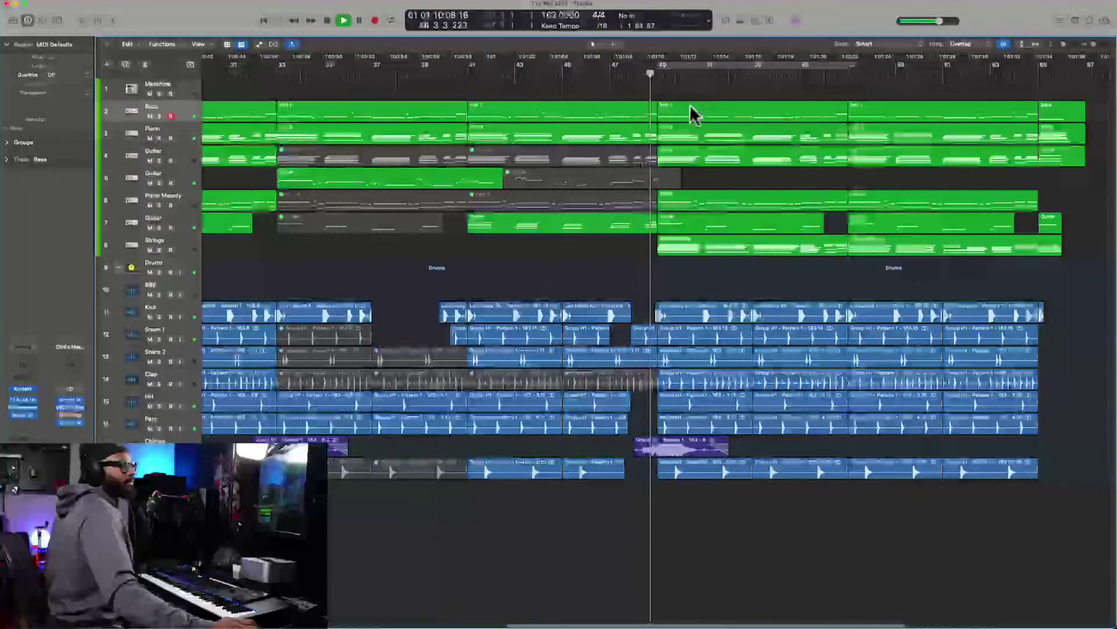
pyautogui.click(696, 113)
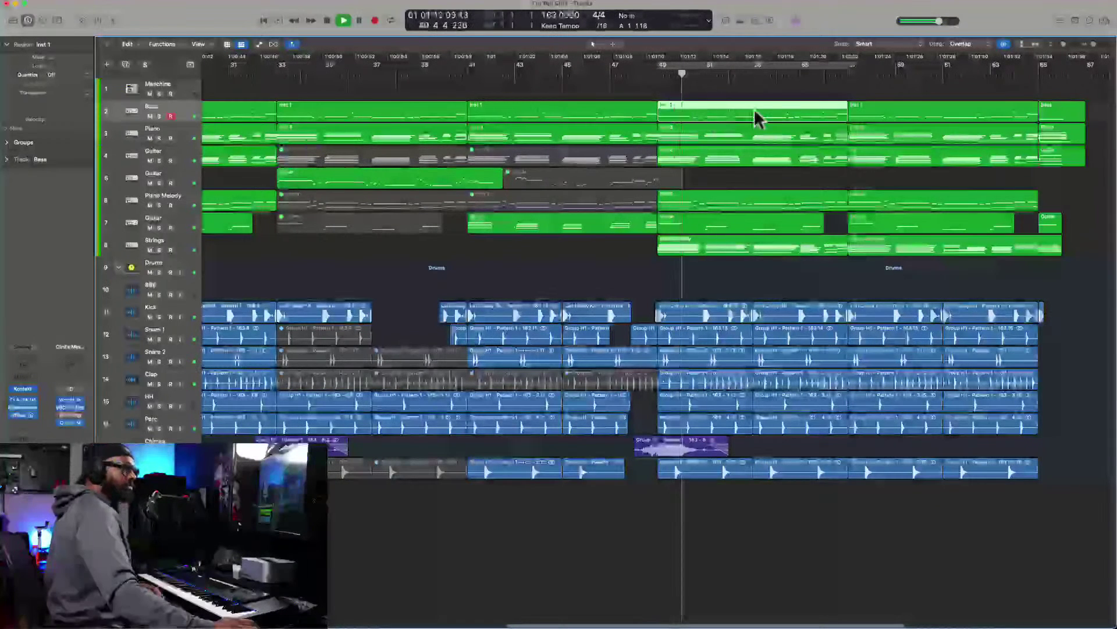
pyautogui.press('Delete')
pyautogui.click(887, 109)
pyautogui.press('Delete')
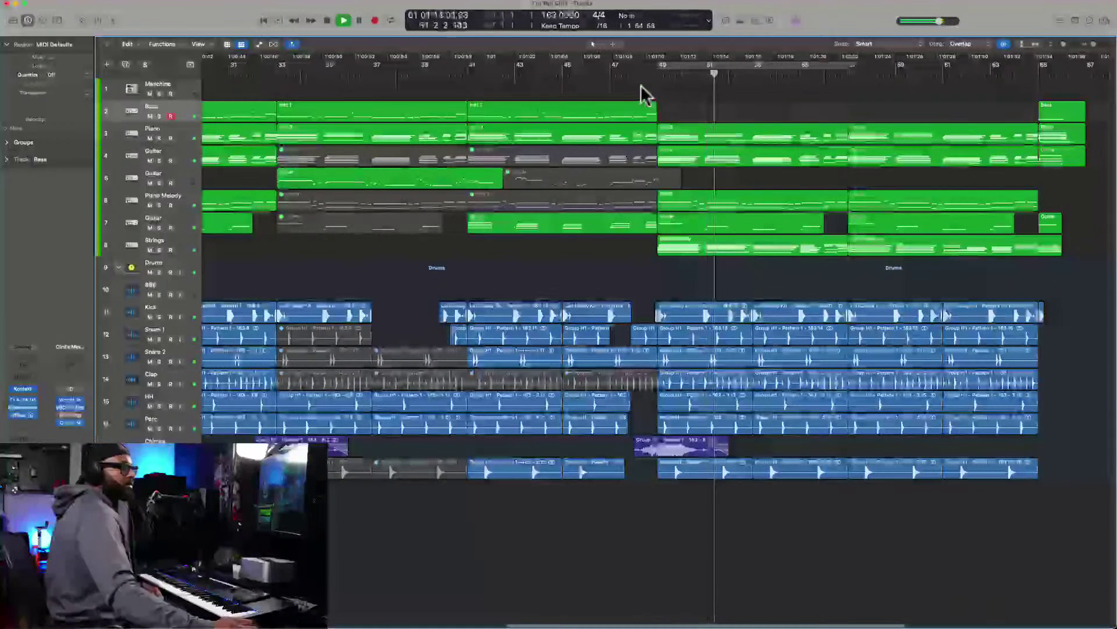